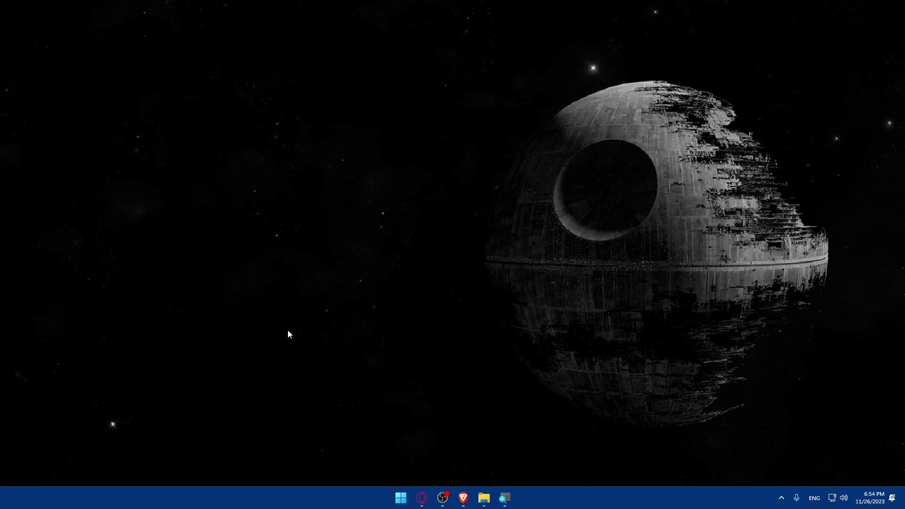
Step: Launch Brave and load the Binance website in a new tab
{"action": "left_click", "coordinate": [463, 497]}
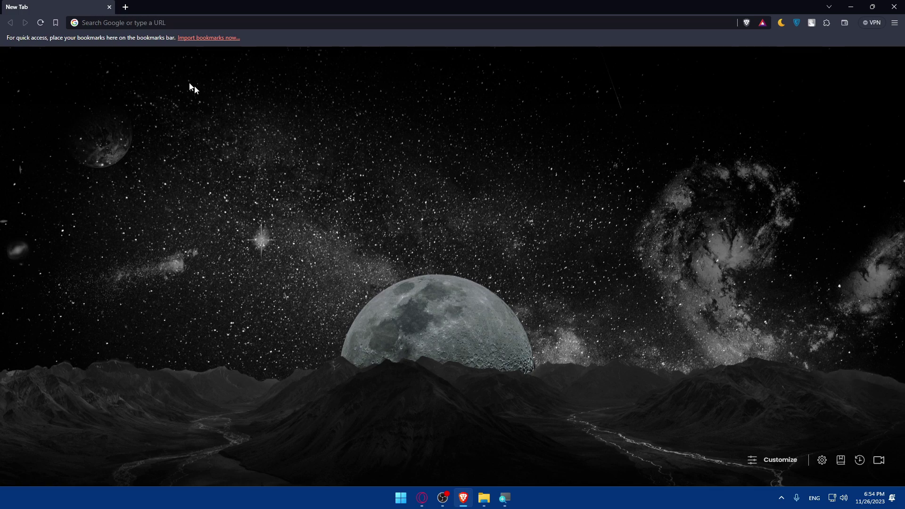
{"action": "left_click", "coordinate": [125, 7]}
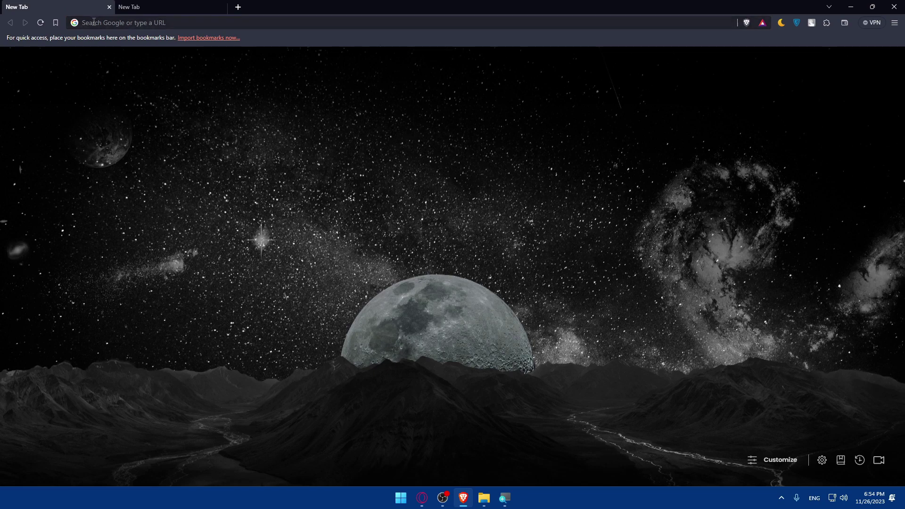
{"action": "left_click", "coordinate": [93, 21]}
{"action": "type", "text": "binance.com"}
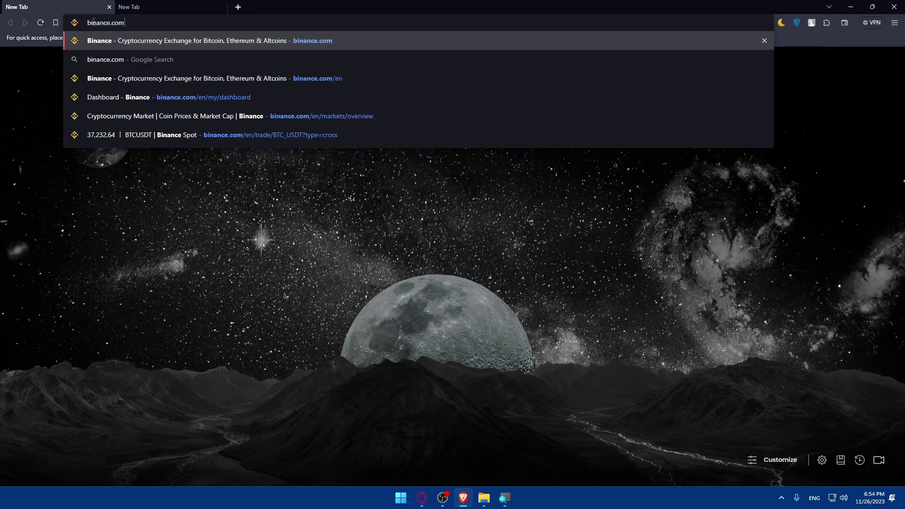
{"action": "key", "text": "Return"}
Step: Load bitget.com in a second tab, fixing the misspelled address
{"action": "left_click", "coordinate": [198, 6]}
{"action": "left_click", "coordinate": [134, 23]}
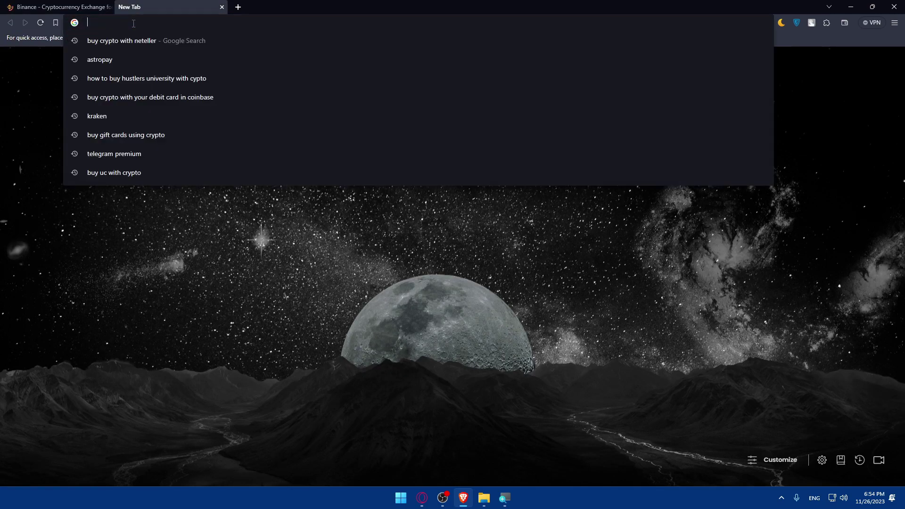
{"action": "type", "text": "but"}
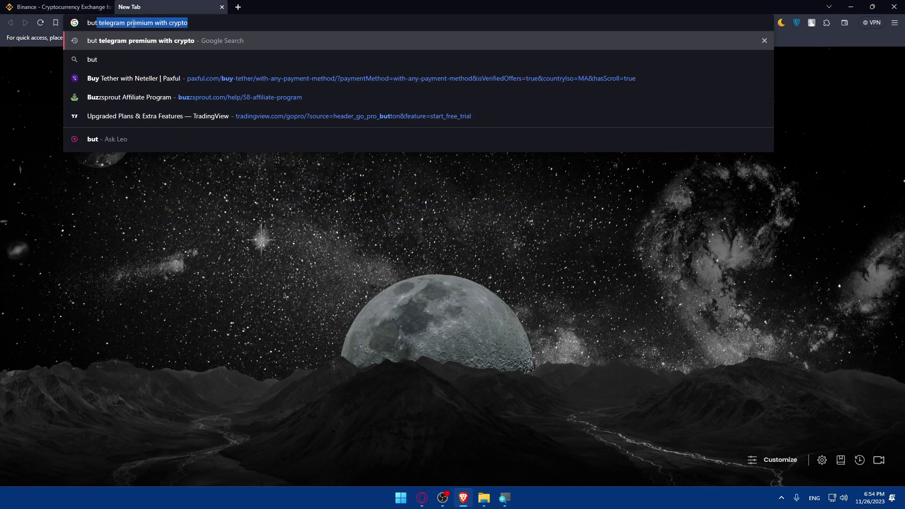
{"action": "type", "text": "get"}
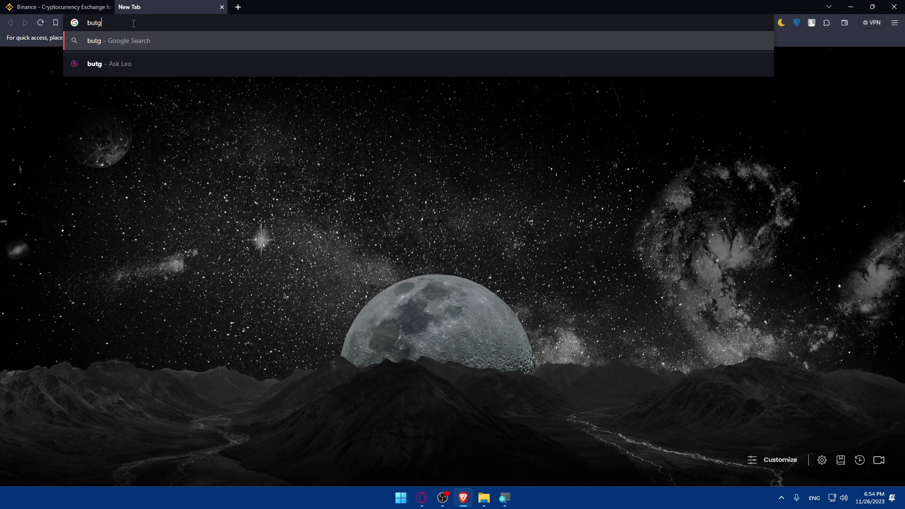
{"action": "key", "text": "BackSpace"}
{"action": "key", "text": "BackSpace"}
{"action": "key", "text": "BackSpace"}
{"action": "type", "text": "itg"}
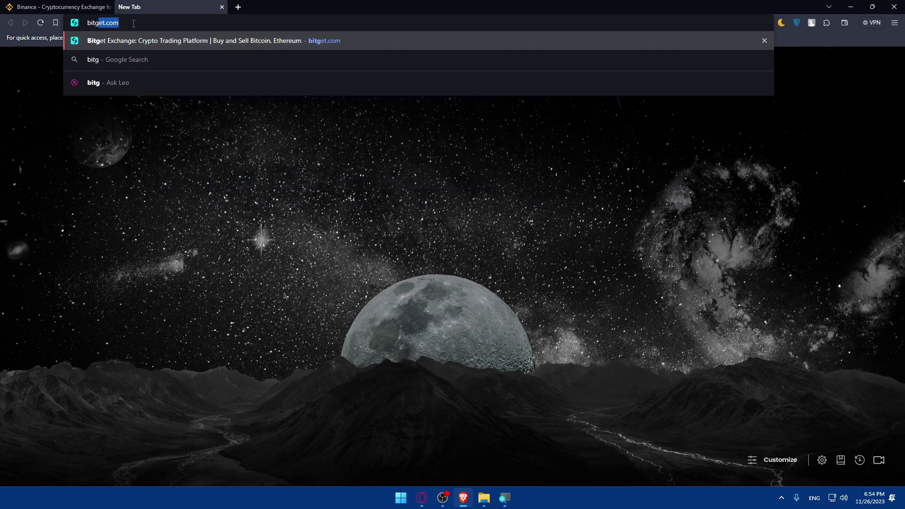
{"action": "type", "text": "et.com"}
{"action": "key", "text": "Return"}
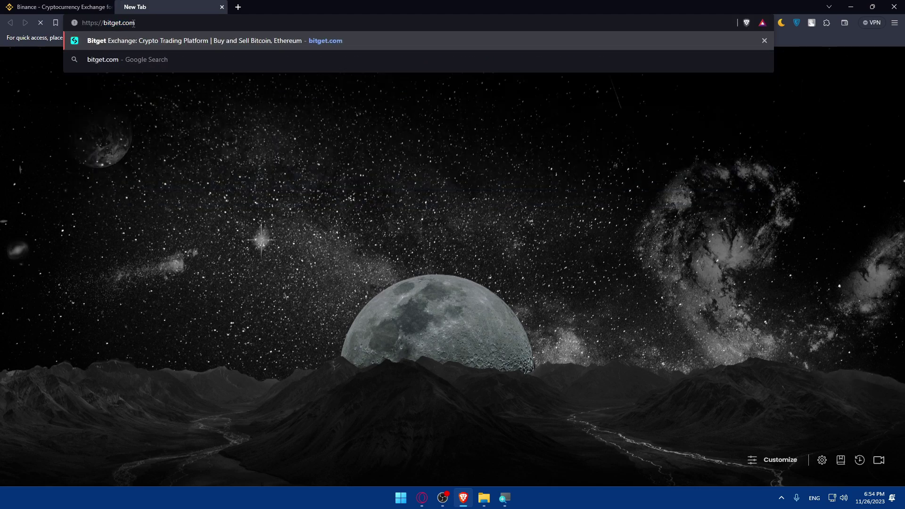
Step: Switch back and forth between the Binance and Bitget tabs, ending on Binance
{"action": "left_click", "coordinate": [72, 6]}
{"action": "left_click", "coordinate": [151, 6]}
{"action": "left_click", "coordinate": [94, 6]}
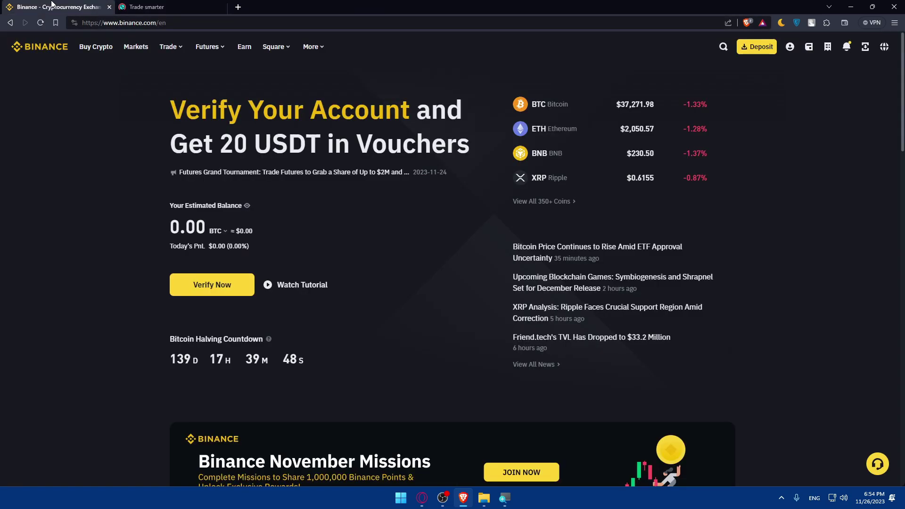
{"action": "left_click", "coordinate": [142, 7]}
{"action": "left_click", "coordinate": [95, 6]}
{"action": "left_click", "coordinate": [121, 6]}
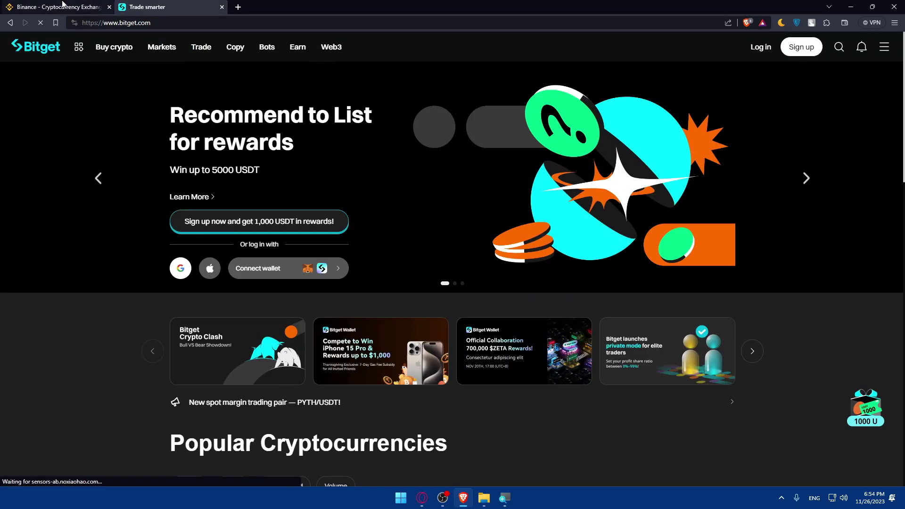
{"action": "left_click", "coordinate": [74, 5]}
{"action": "left_click", "coordinate": [141, 7]}
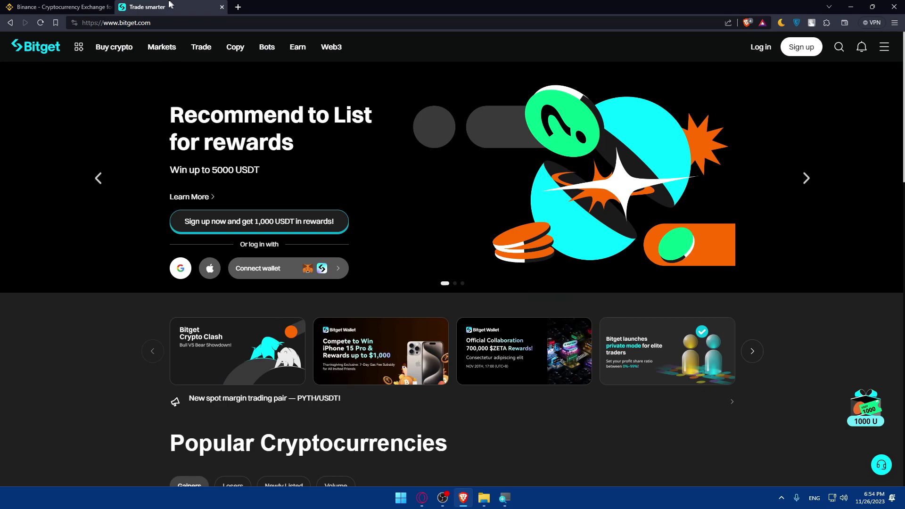
{"action": "left_click", "coordinate": [77, 7]}
{"action": "left_click", "coordinate": [141, 7]}
{"action": "left_click", "coordinate": [78, 7]}
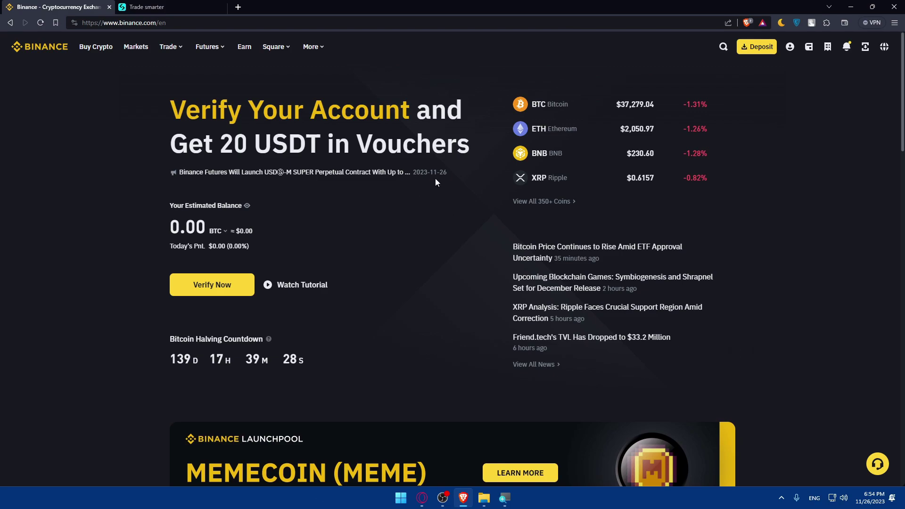
Step: Skim the Binance home page, then bring the Bitget home page to the front
{"action": "scroll", "coordinate": [443, 207], "scroll_direction": "down", "scroll_amount": 20}
{"action": "scroll", "coordinate": [435, 217], "scroll_direction": "down", "scroll_amount": 5}
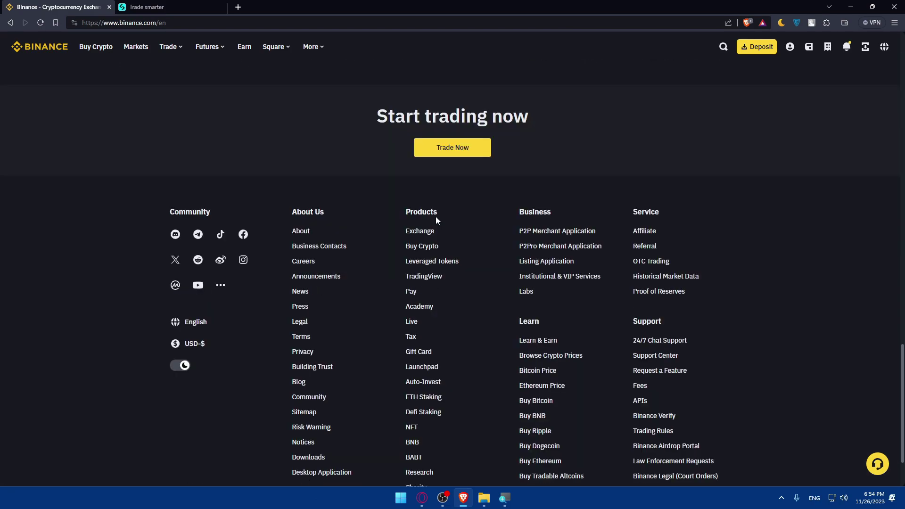
{"action": "scroll", "coordinate": [436, 217], "scroll_direction": "up", "scroll_amount": 20}
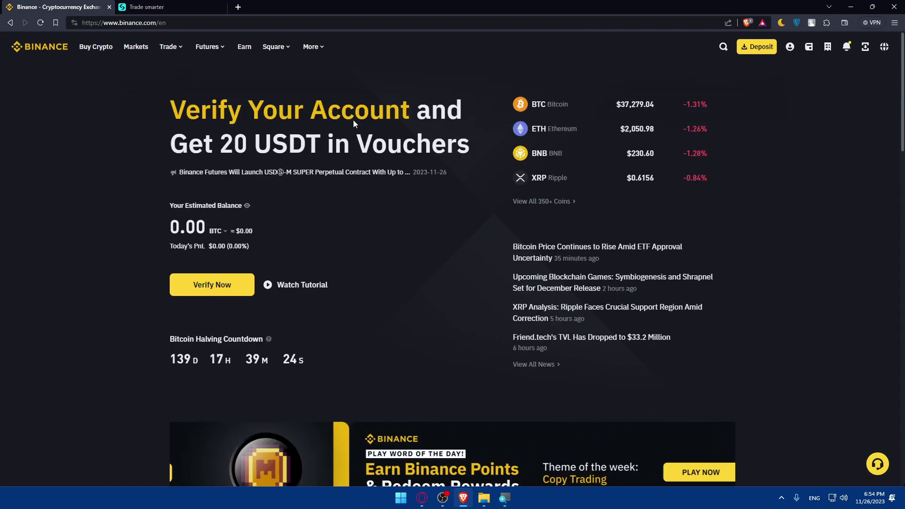
{"action": "left_click", "coordinate": [147, 7]}
{"action": "mouse_move", "coordinate": [234, 46]}
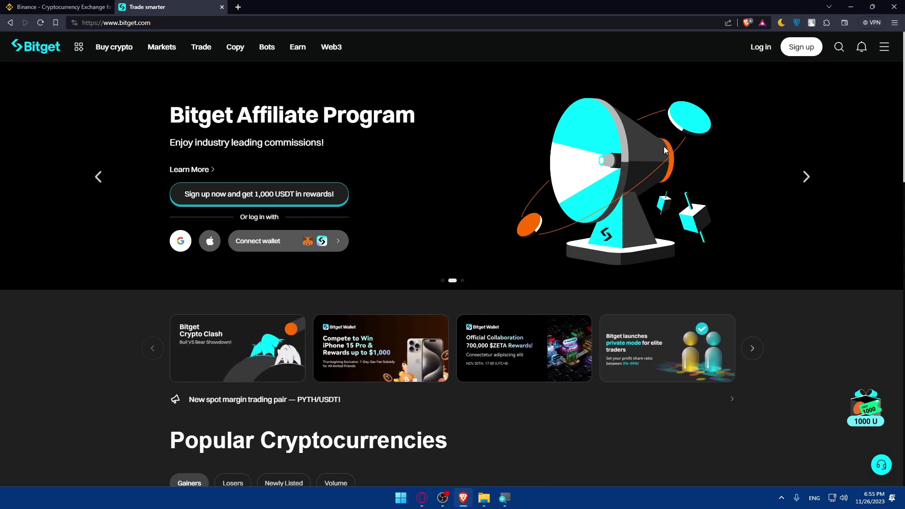
Step: Sign in to Bitget with the Google account
{"action": "scroll", "coordinate": [663, 146], "scroll_direction": "down", "scroll_amount": 15}
{"action": "scroll", "coordinate": [663, 150], "scroll_direction": "up", "scroll_amount": 15}
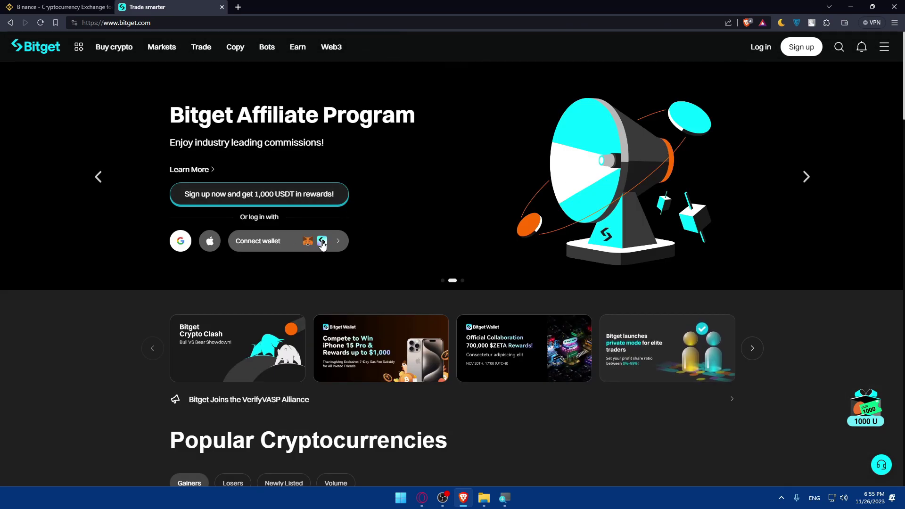
{"action": "scroll", "coordinate": [417, 258], "scroll_direction": "down", "scroll_amount": 8}
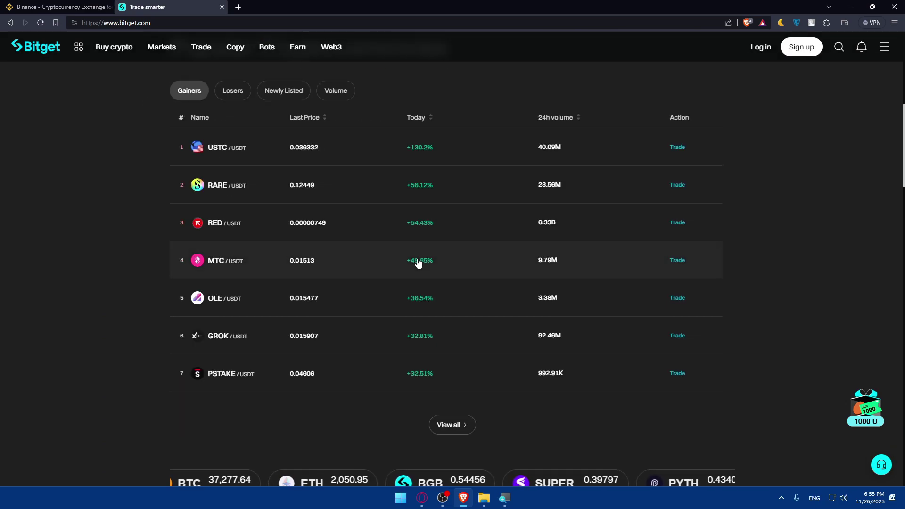
{"action": "scroll", "coordinate": [418, 263], "scroll_direction": "up", "scroll_amount": 8}
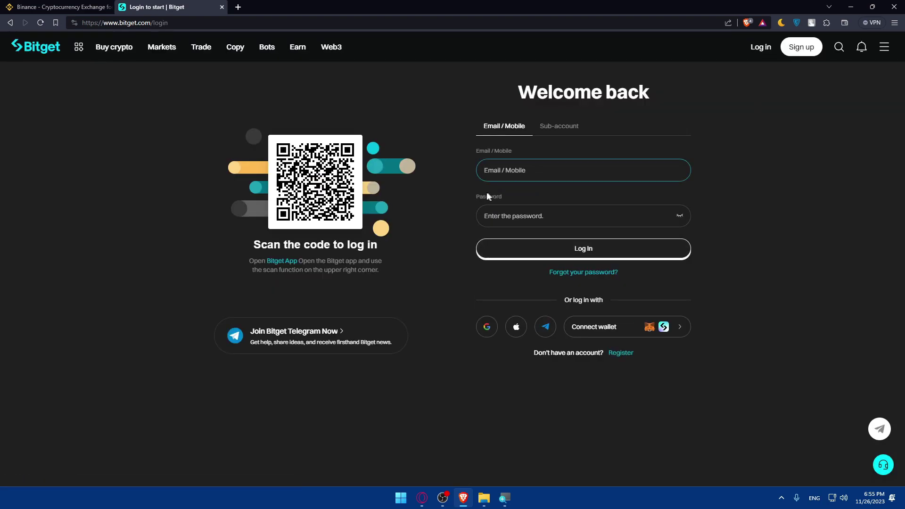
{"action": "left_click", "coordinate": [579, 216]}
{"action": "left_click", "coordinate": [485, 328]}
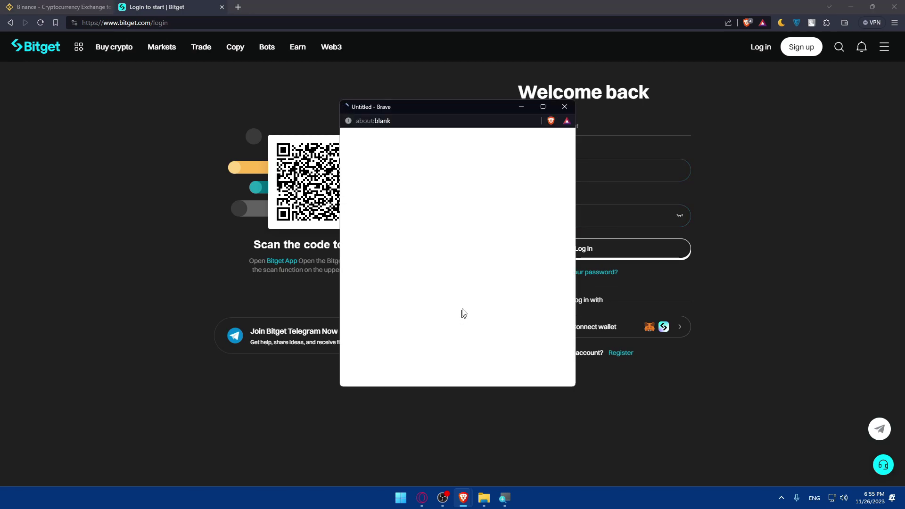
{"action": "left_click", "coordinate": [443, 232]}
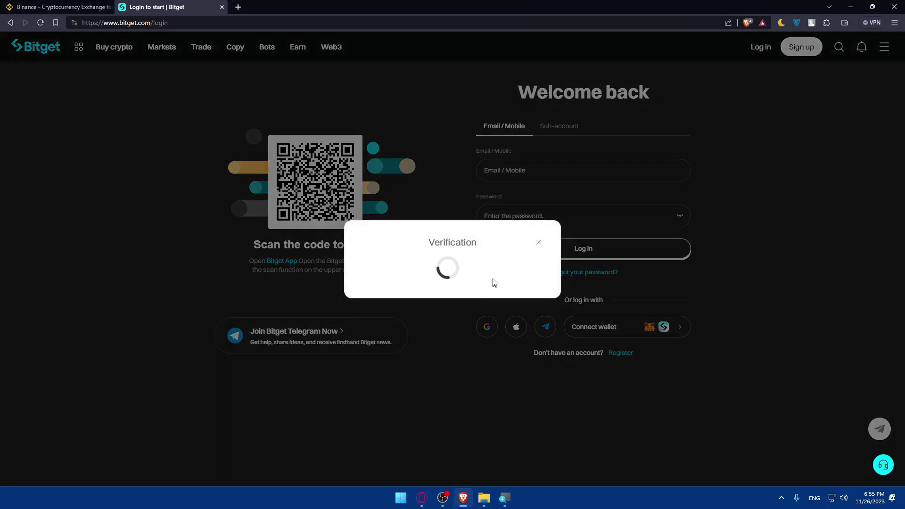
Step: Solve the click-in-order captcha to reach the Bitget dashboard
{"action": "left_click", "coordinate": [403, 273]}
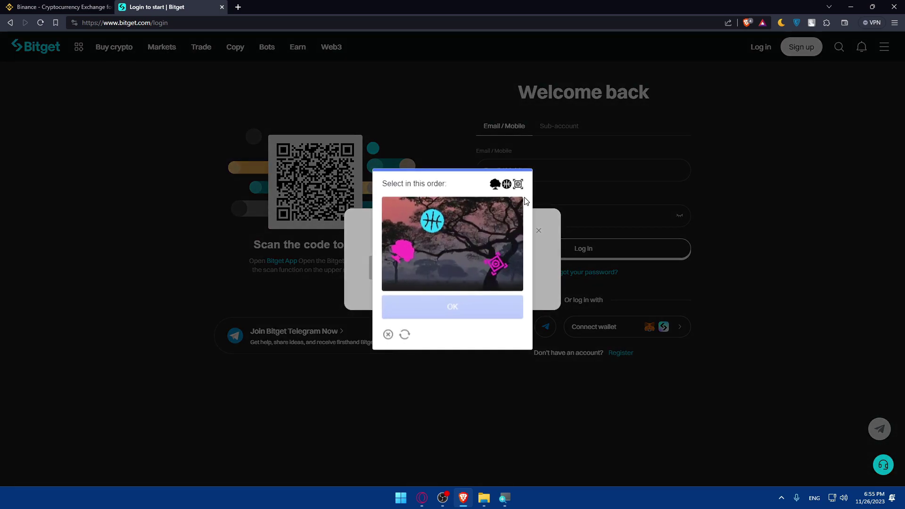
{"action": "left_click", "coordinate": [396, 255]}
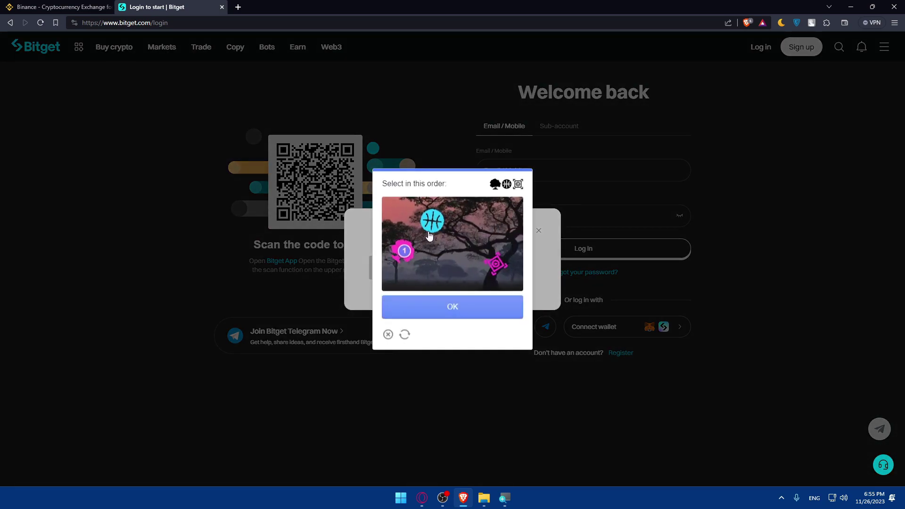
{"action": "left_click", "coordinate": [498, 267]}
{"action": "left_click", "coordinate": [447, 314]}
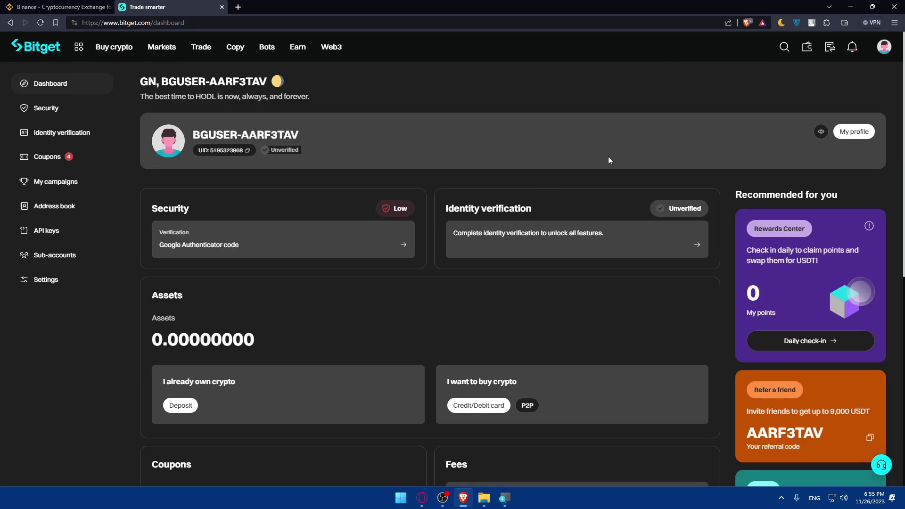
Step: Back on the Binance tab, open Dashboard from the profile menu
{"action": "left_click", "coordinate": [62, 6]}
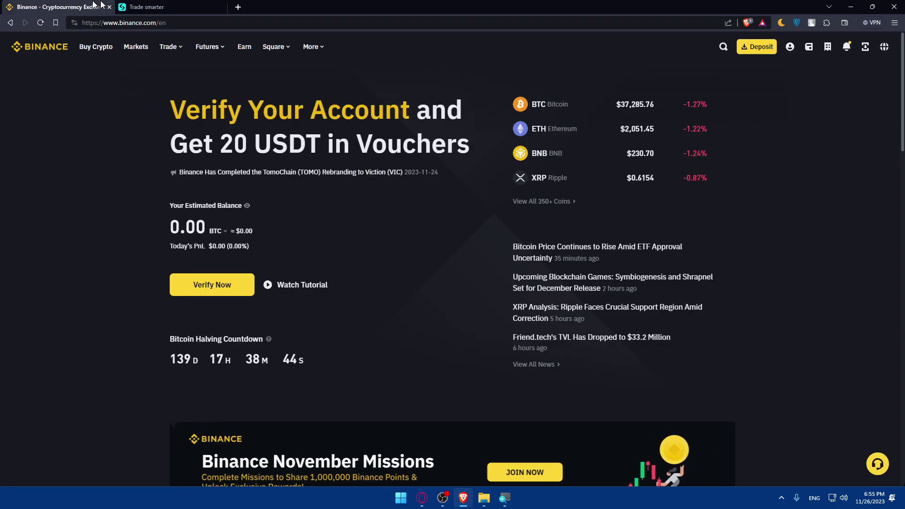
{"action": "left_click", "coordinate": [187, 4]}
{"action": "left_click", "coordinate": [62, 6]}
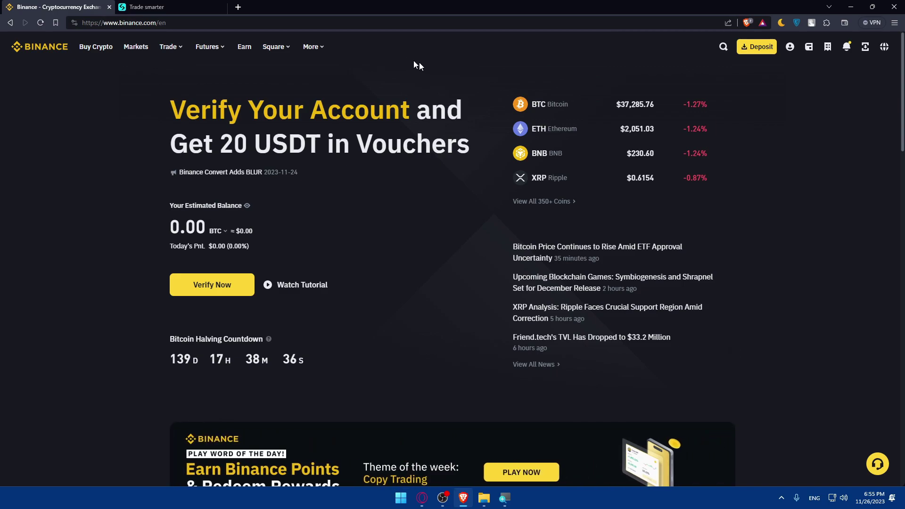
{"action": "mouse_move", "coordinate": [792, 47]}
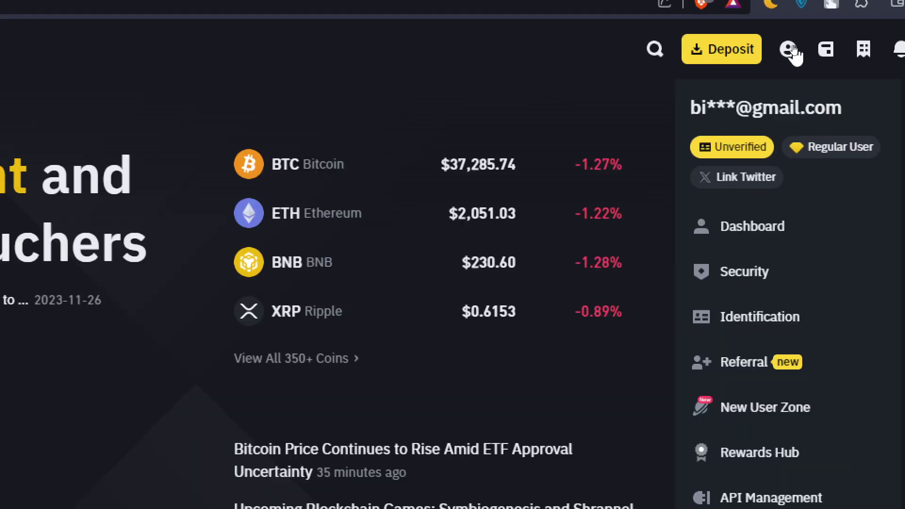
{"action": "mouse_move", "coordinate": [788, 49]}
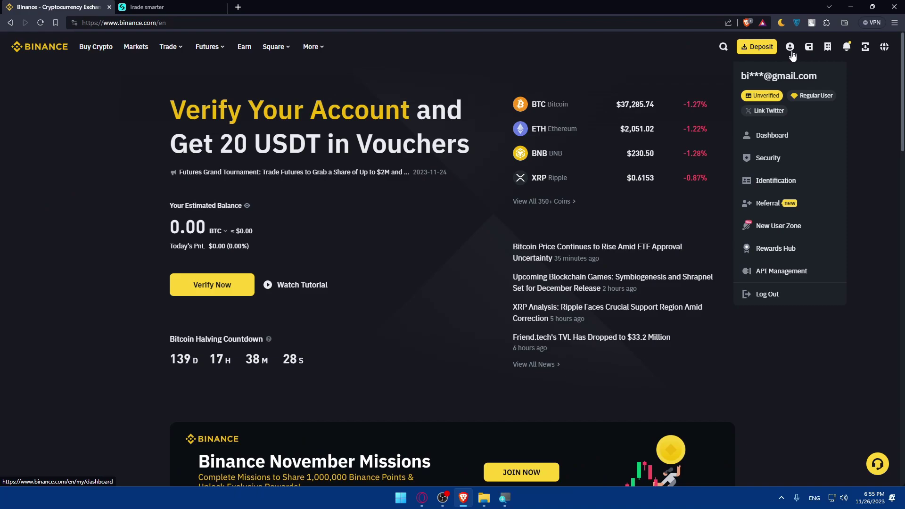
{"action": "left_click", "coordinate": [789, 140]}
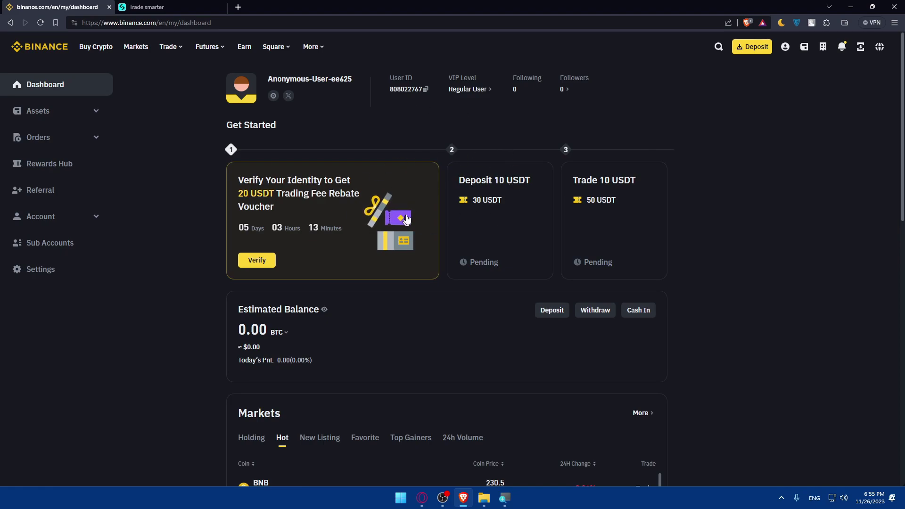
Step: Scroll through the Binance dashboard's Get Started steps and balance card
{"action": "scroll", "coordinate": [423, 217], "scroll_direction": "down", "scroll_amount": 2}
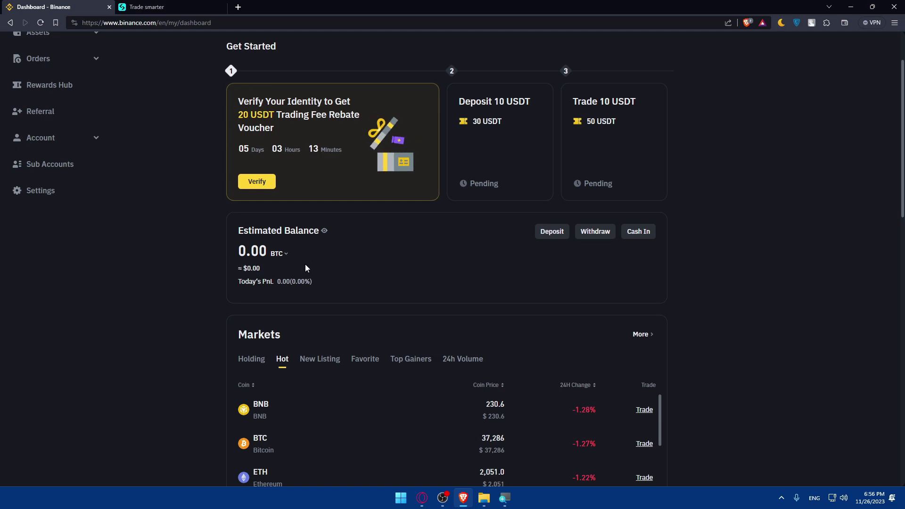
{"action": "scroll", "coordinate": [305, 264], "scroll_direction": "up", "scroll_amount": 2}
{"action": "scroll", "coordinate": [313, 281], "scroll_direction": "down", "scroll_amount": 2}
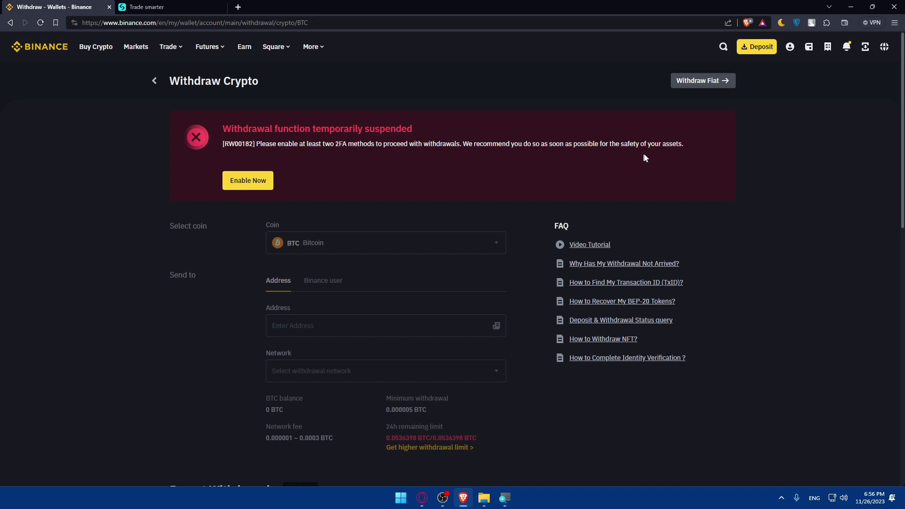
Step: Begin 2FA setup by choosing Binance/Google Authenticator and enabling the authenticator app
{"action": "left_click", "coordinate": [259, 179]}
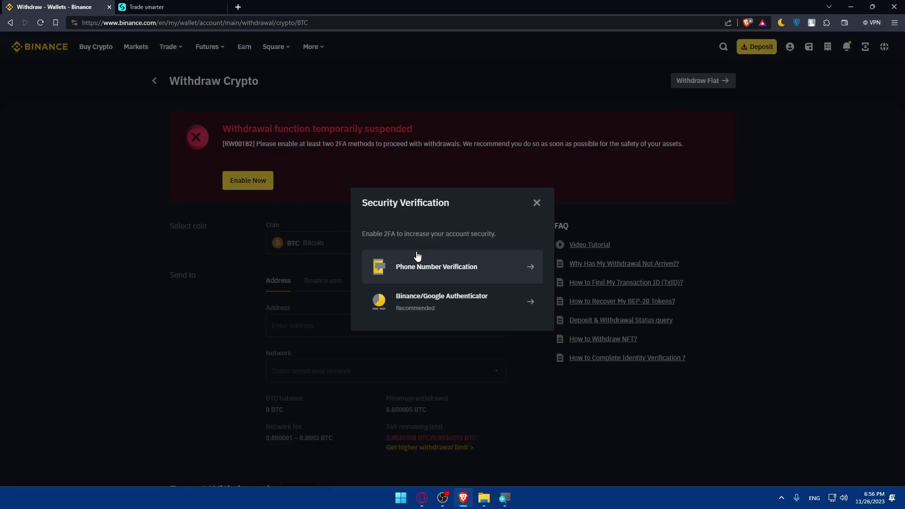
{"action": "left_click", "coordinate": [452, 305]}
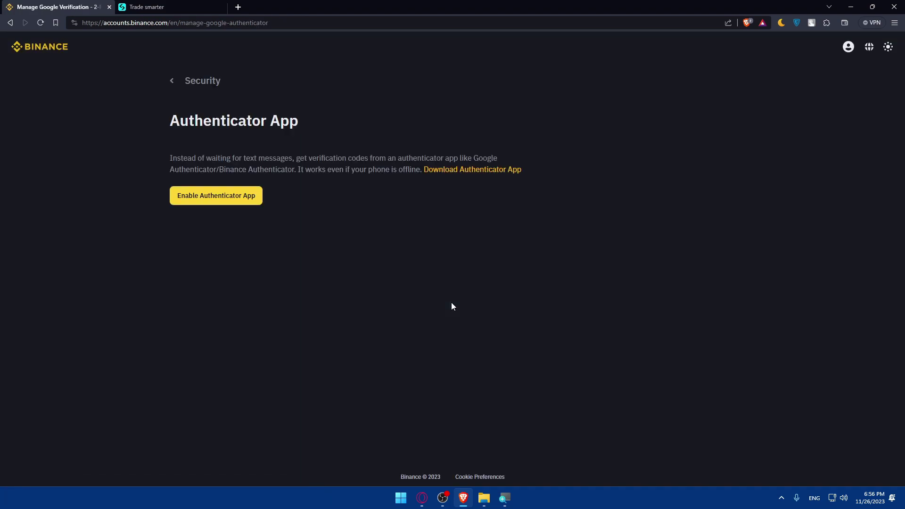
{"action": "left_click", "coordinate": [211, 197]}
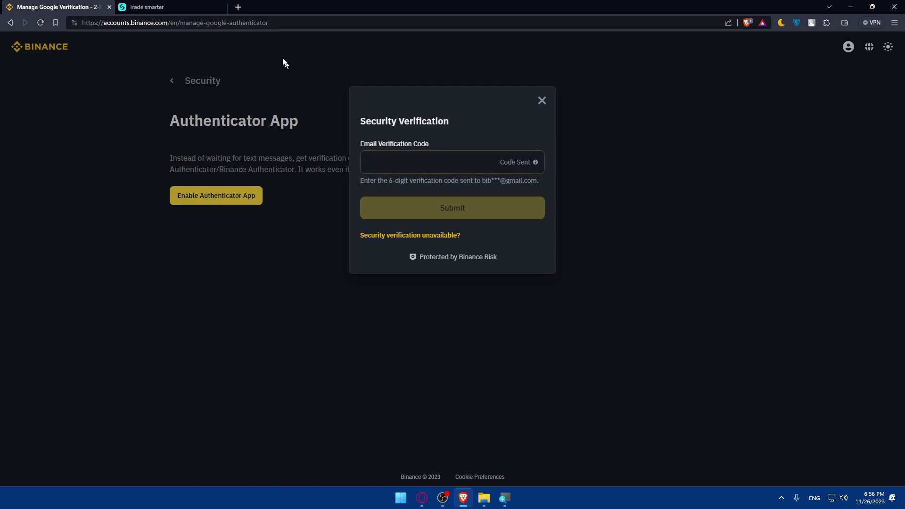
Step: Open Gmail in a new tab and read Binance's Bind Google 2FA email
{"action": "left_click", "coordinate": [238, 7]}
{"action": "type", "text": "gmail.com"}
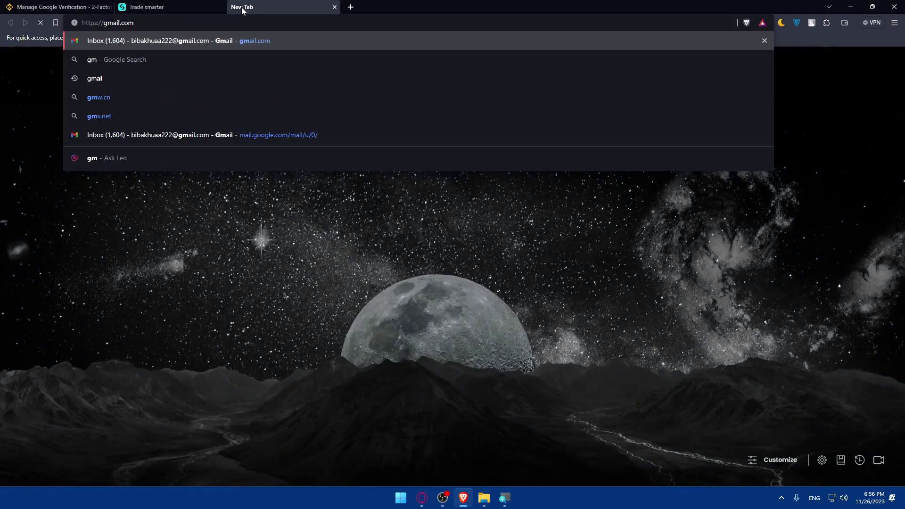
{"action": "key", "text": "Return"}
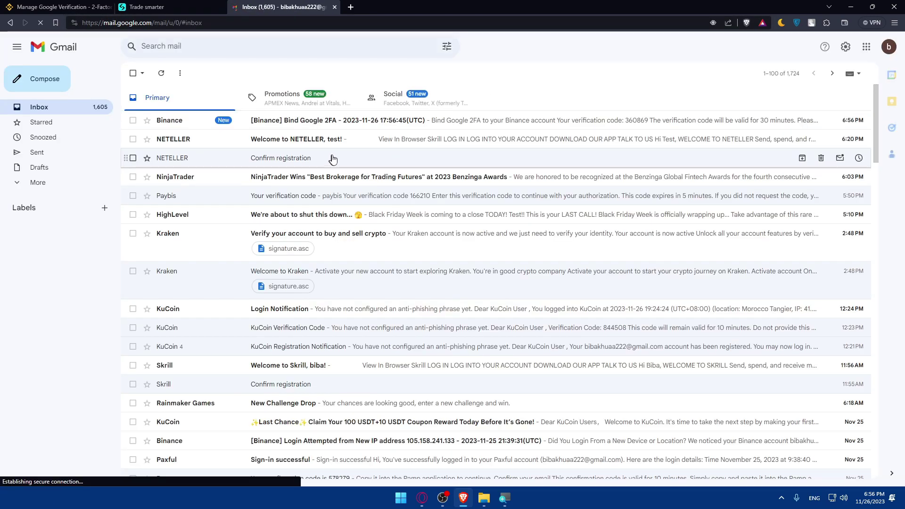
{"action": "left_click", "coordinate": [310, 122]}
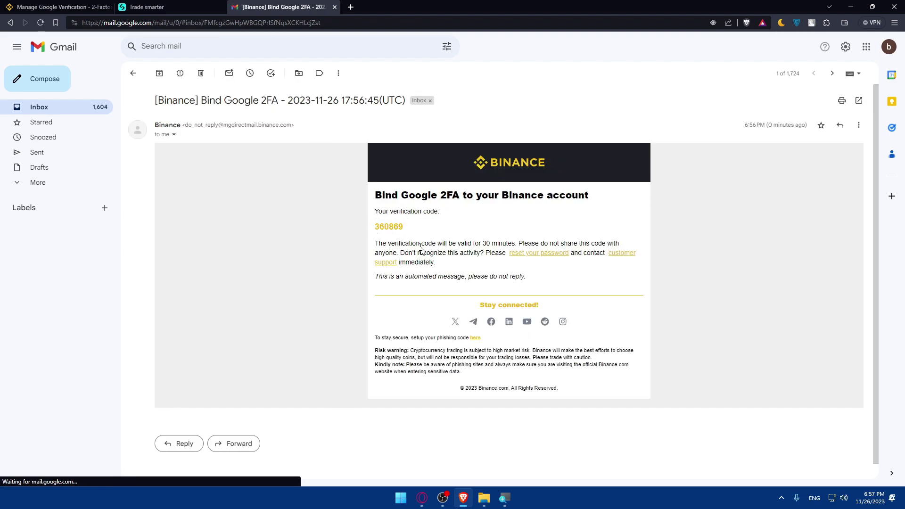
{"action": "left_click", "coordinate": [74, 6]}
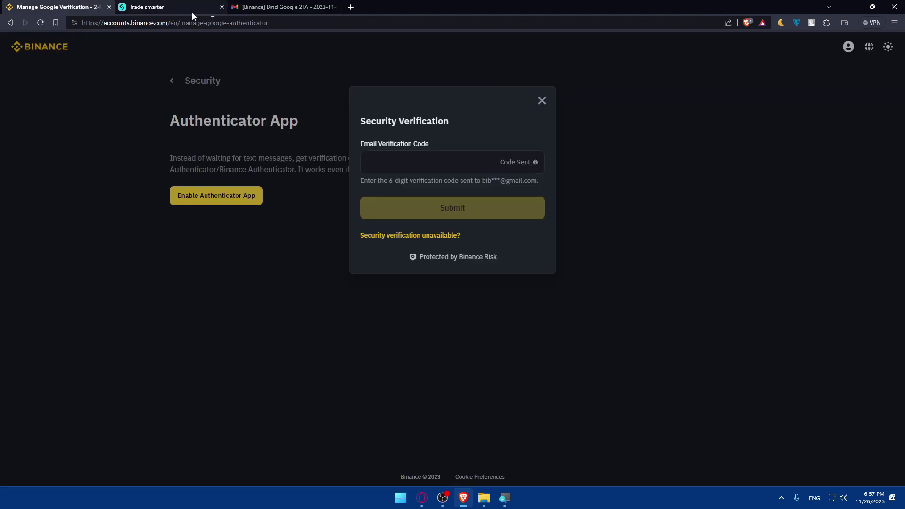
Step: Enter the 6-digit code from the Bind Google 2FA email, correcting one mistyped digit
{"action": "left_click", "coordinate": [434, 161]}
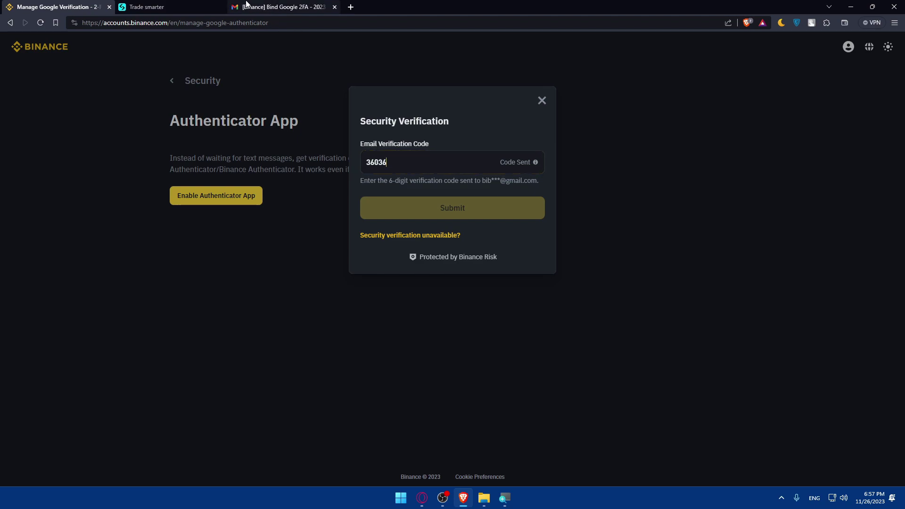
{"action": "left_click", "coordinate": [251, 6]}
{"action": "left_click", "coordinate": [104, 7]}
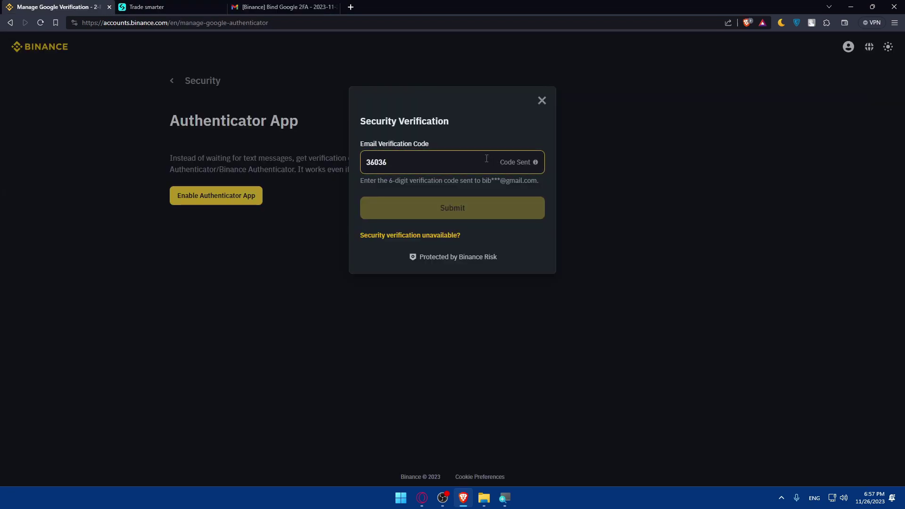
{"action": "left_click", "coordinate": [257, 7]}
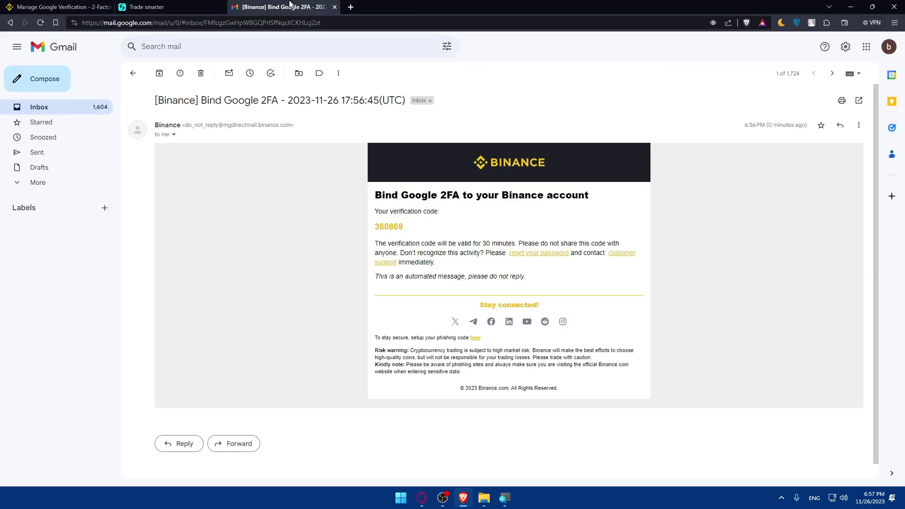
{"action": "left_click", "coordinate": [57, 7]}
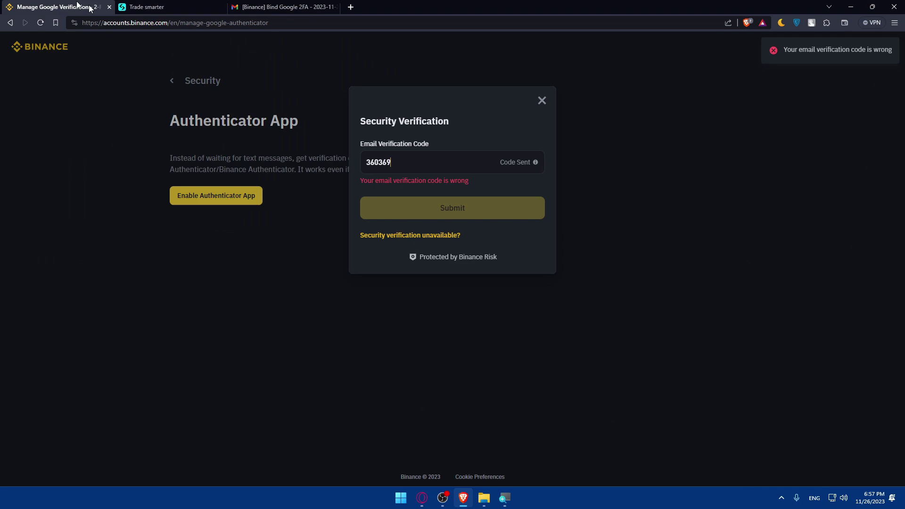
{"action": "left_click", "coordinate": [382, 163]}
{"action": "key", "text": "BackSpace"}
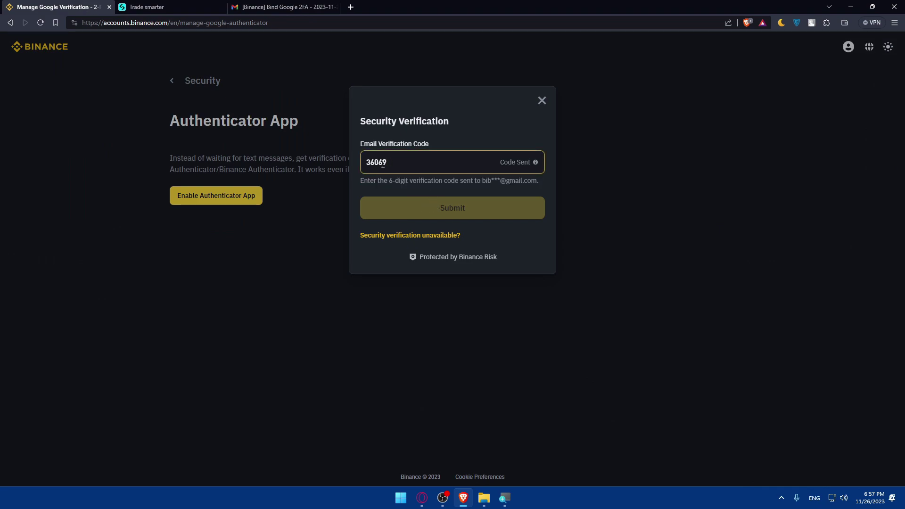
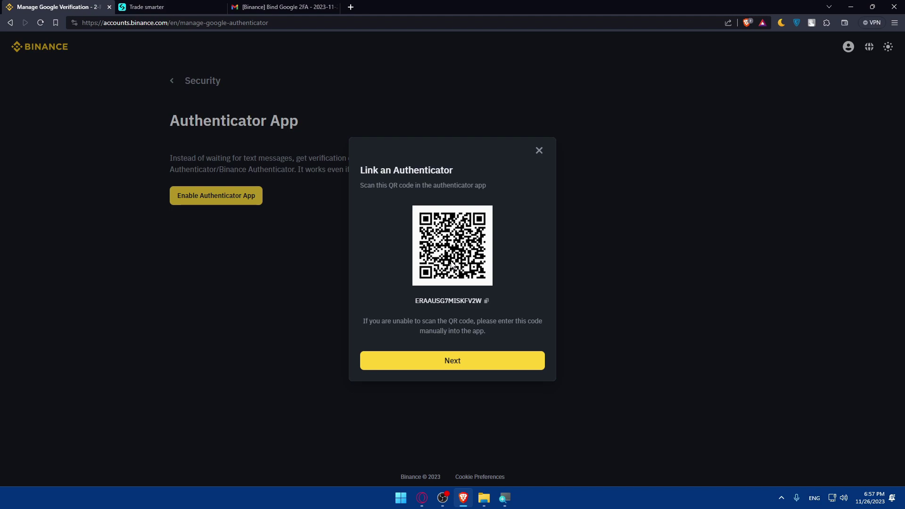
Step: Submit the authenticator app's 6-digit code to link the authenticator
{"action": "left_click", "coordinate": [461, 362]}
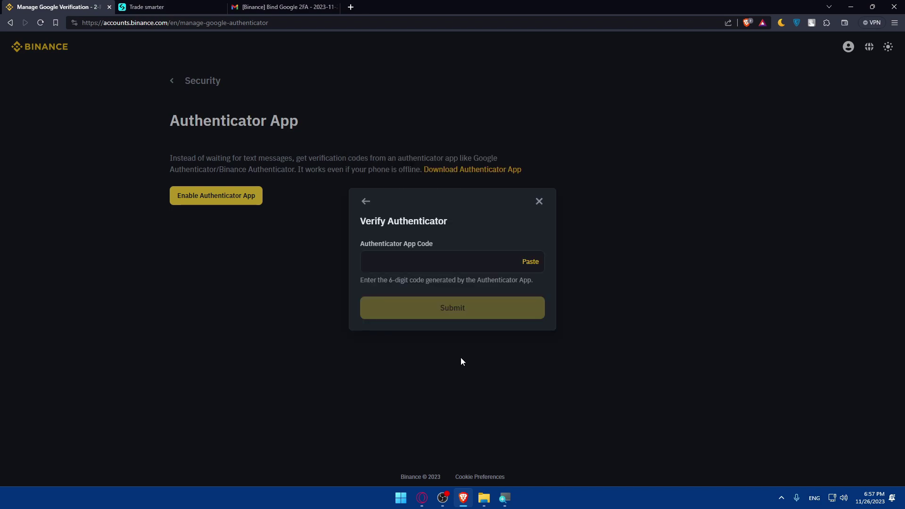
{"action": "left_click", "coordinate": [420, 268]}
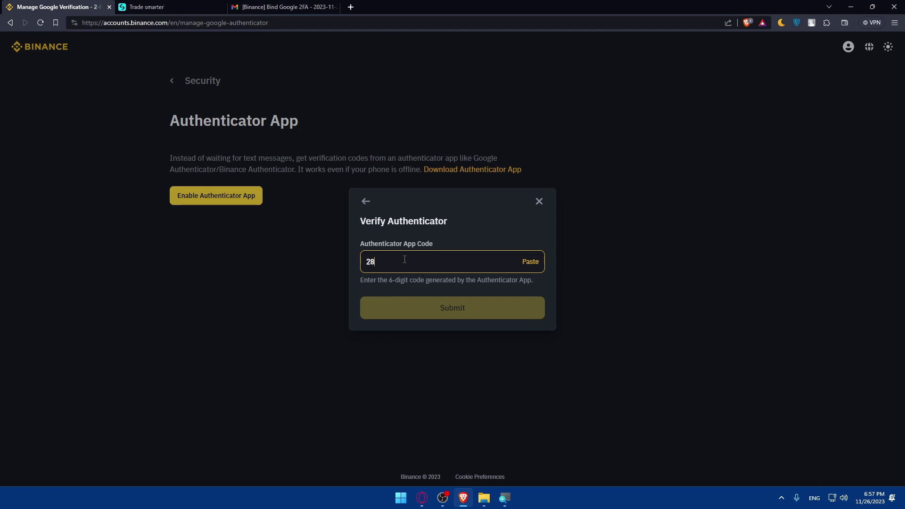
{"action": "left_click", "coordinate": [434, 307]}
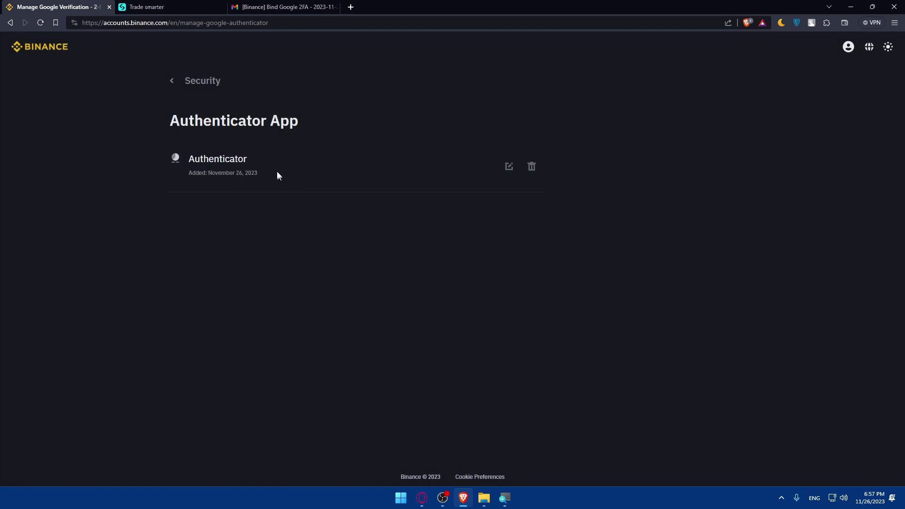
Step: Close the Gmail tab and return to Binance's Security page to review 2FA
{"action": "left_click", "coordinate": [197, 82]}
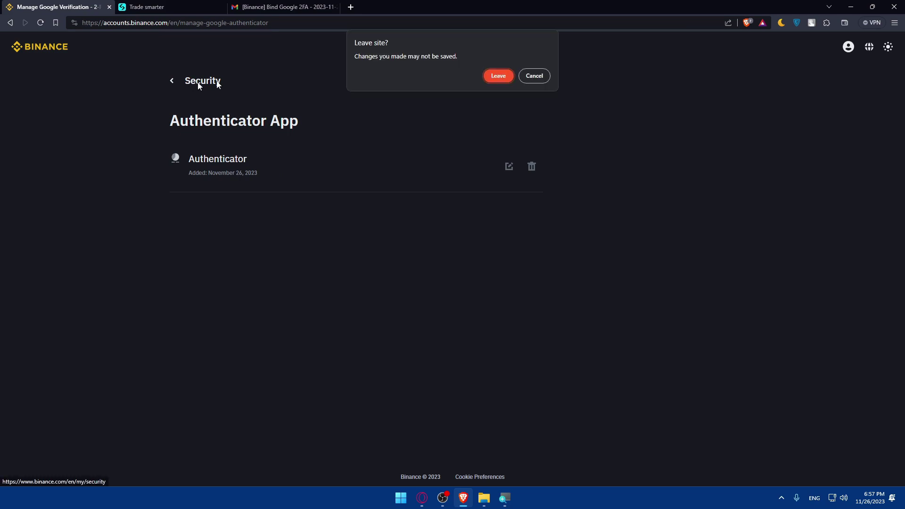
{"action": "left_click", "coordinate": [534, 76]}
{"action": "left_click", "coordinate": [285, 8]}
{"action": "middle_click", "coordinate": [286, 7]}
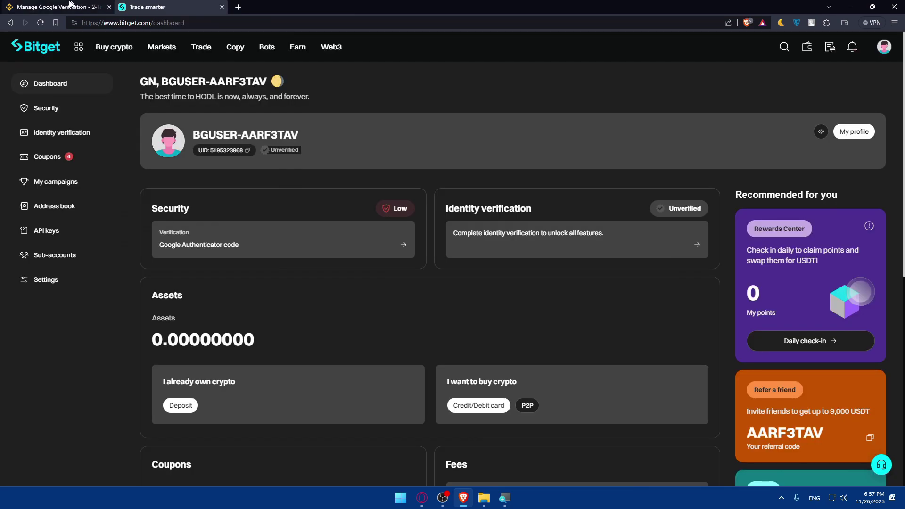
{"action": "left_click", "coordinate": [57, 7]}
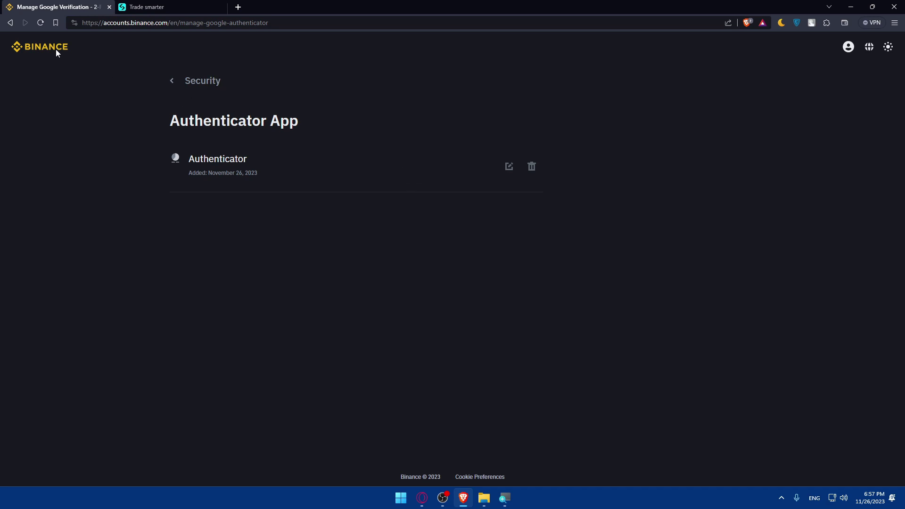
{"action": "left_click", "coordinate": [186, 83]}
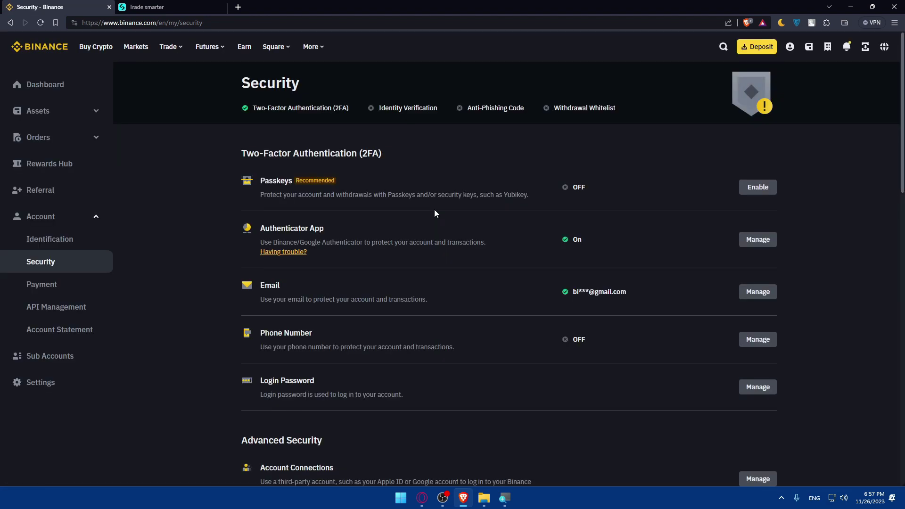
Step: Go from the account dashboard to the Assets wallet Overview page
{"action": "left_click", "coordinate": [45, 87]}
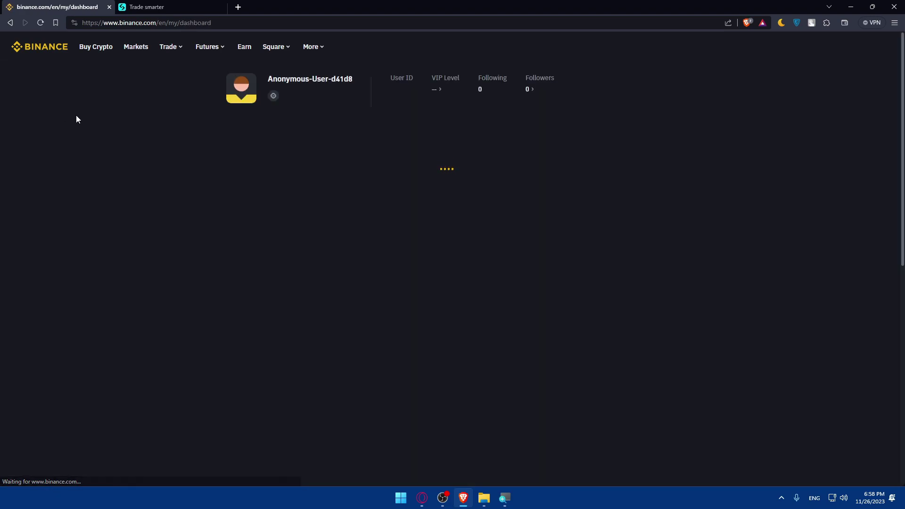
{"action": "left_click", "coordinate": [76, 117]}
{"action": "left_click", "coordinate": [59, 136]}
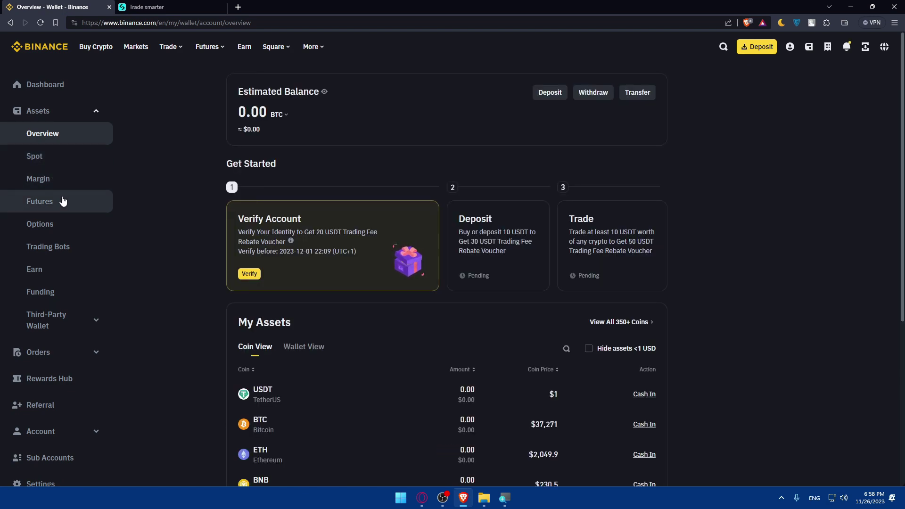
Step: Start a Transfer and review the source list, keeping Cross Margin as destination
{"action": "left_click", "coordinate": [638, 93]}
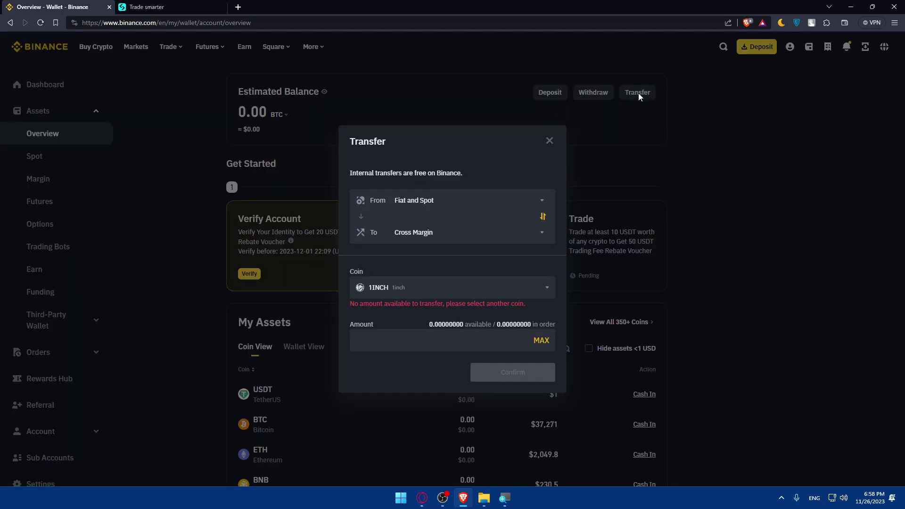
{"action": "left_click", "coordinate": [423, 208]}
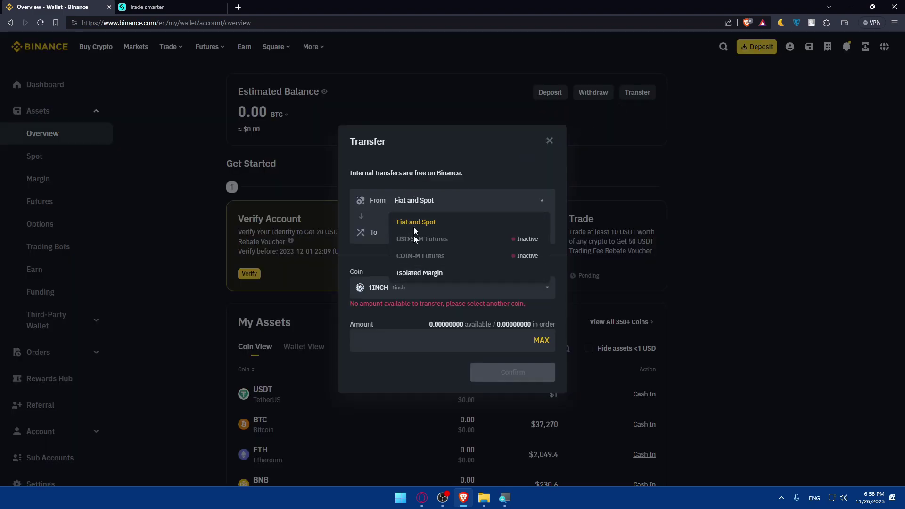
{"action": "left_click", "coordinate": [437, 203]}
{"action": "left_click", "coordinate": [404, 232]}
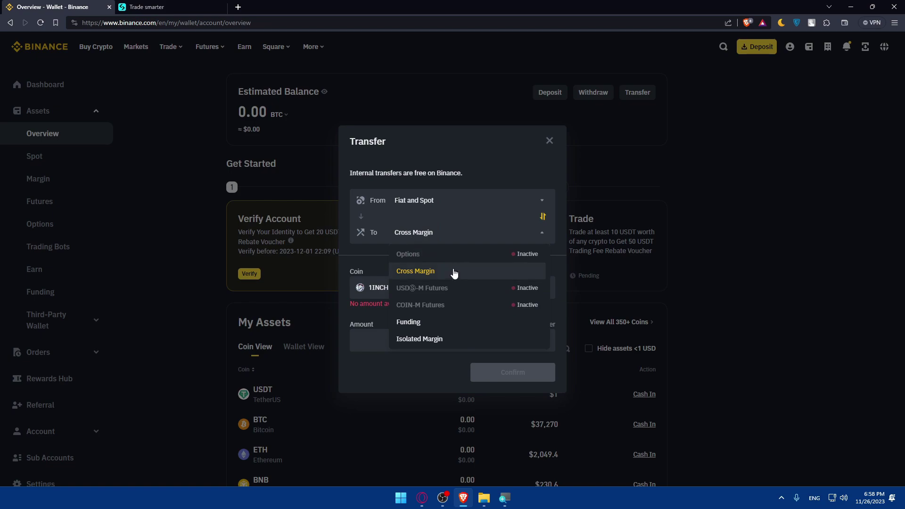
{"action": "left_click", "coordinate": [359, 213]}
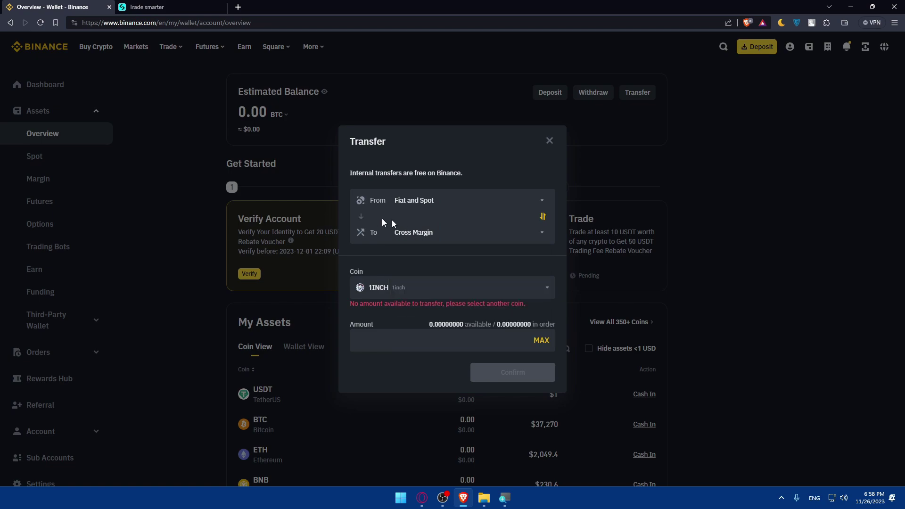
Step: Swap the accounts, then try Funding, Cross Margin and Isolated Margin as source, ending on Funding
{"action": "left_click", "coordinate": [543, 216]}
{"action": "left_click", "coordinate": [441, 215]}
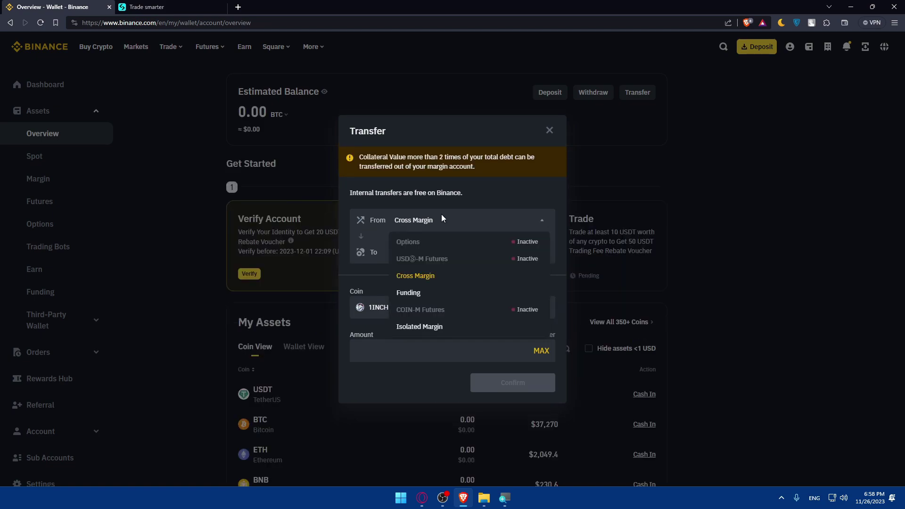
{"action": "left_click", "coordinate": [429, 286]}
{"action": "left_click", "coordinate": [418, 202]}
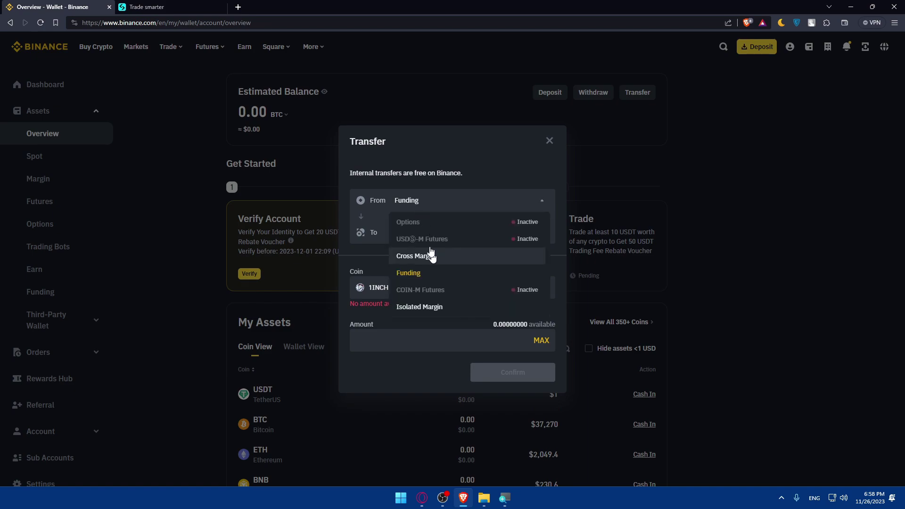
{"action": "left_click", "coordinate": [415, 256]}
{"action": "left_click", "coordinate": [419, 216]}
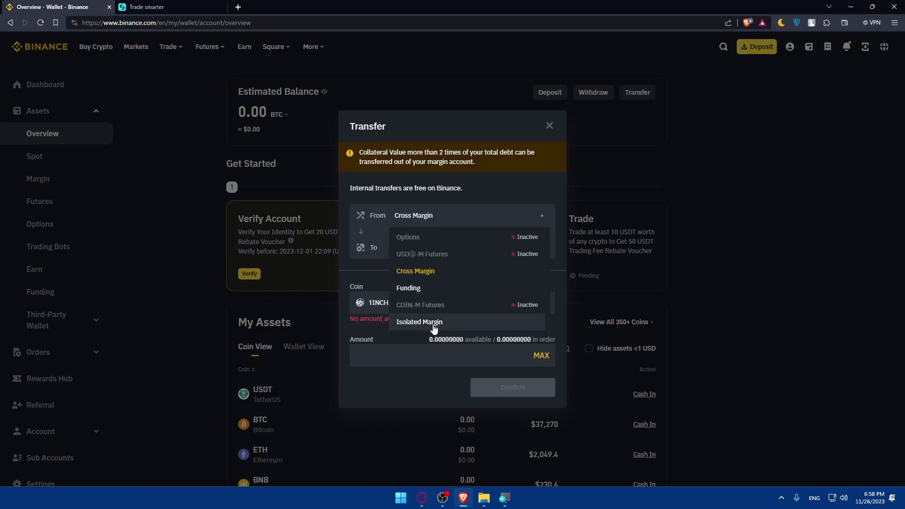
{"action": "left_click", "coordinate": [413, 323]}
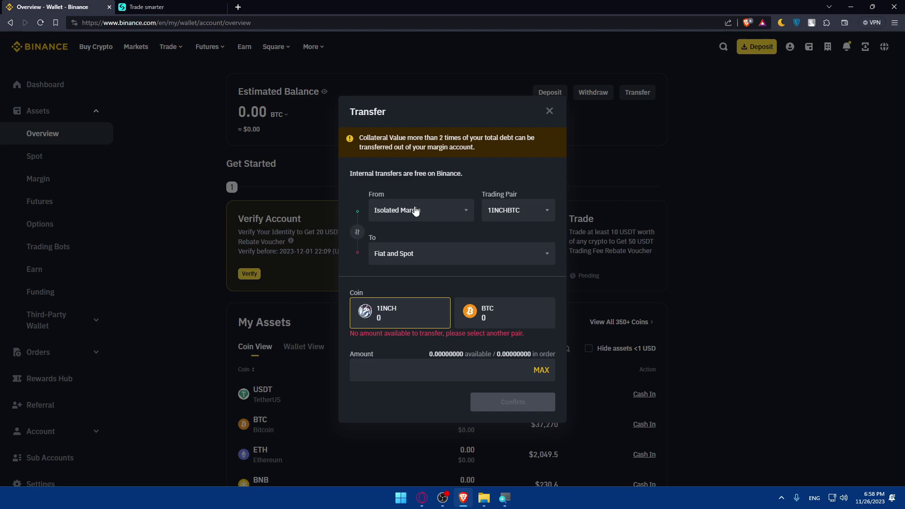
{"action": "left_click", "coordinate": [415, 210]}
{"action": "left_click", "coordinate": [383, 283]}
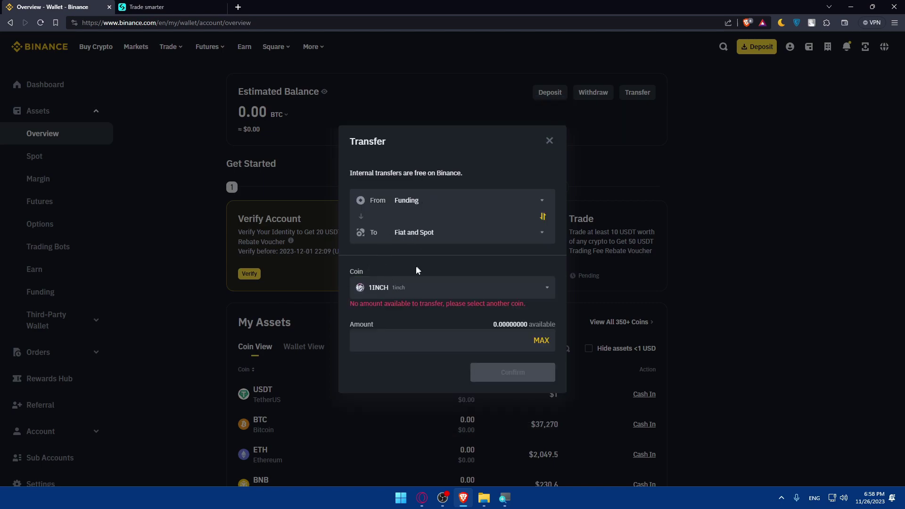
Step: Pick USDT as the transfer coin, close the dialog without transferring, and open the Spot wallet
{"action": "left_click", "coordinate": [415, 297]}
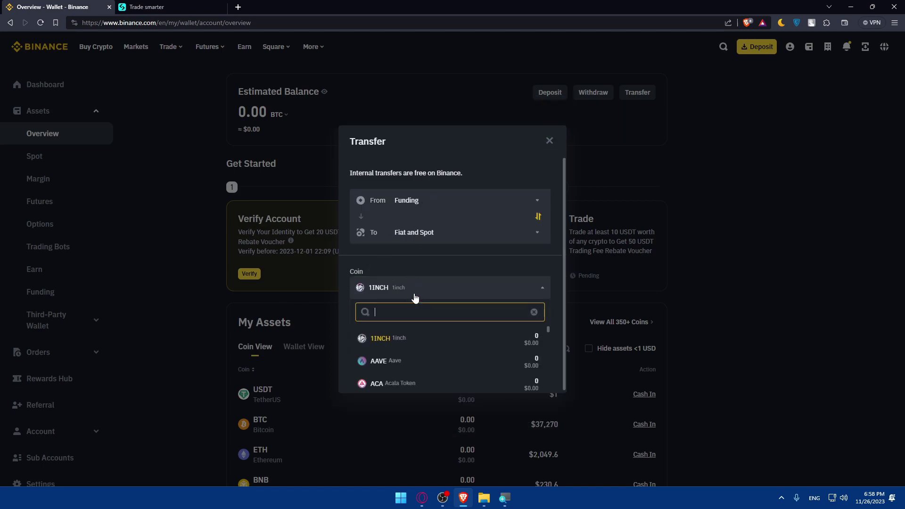
{"action": "type", "text": "usdt"}
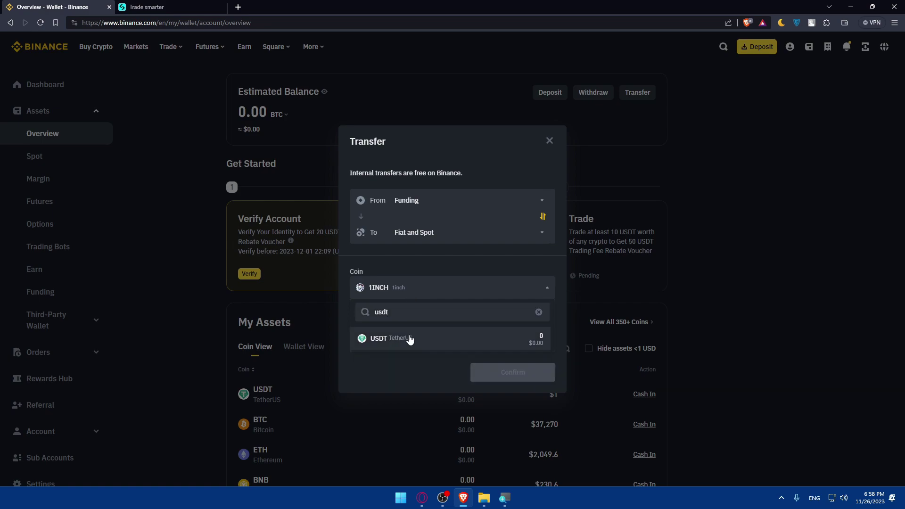
{"action": "left_click", "coordinate": [408, 338]}
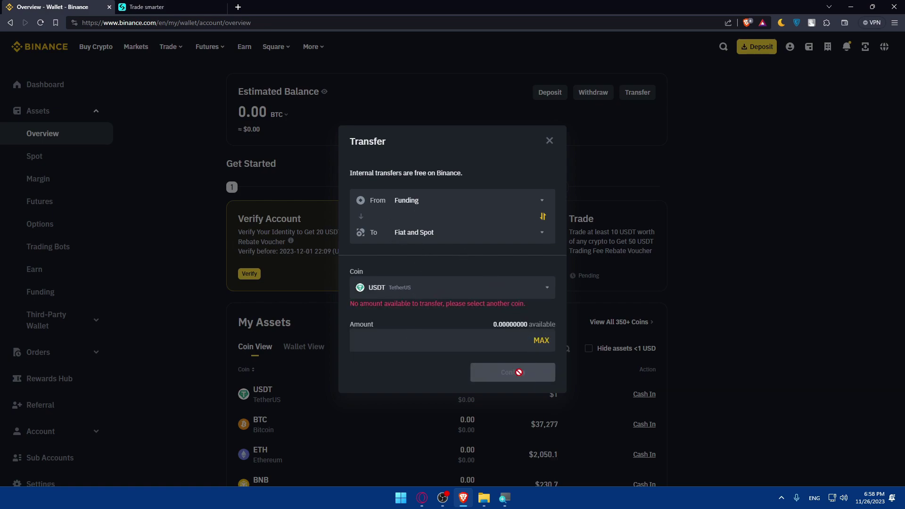
{"action": "left_click", "coordinate": [549, 141]}
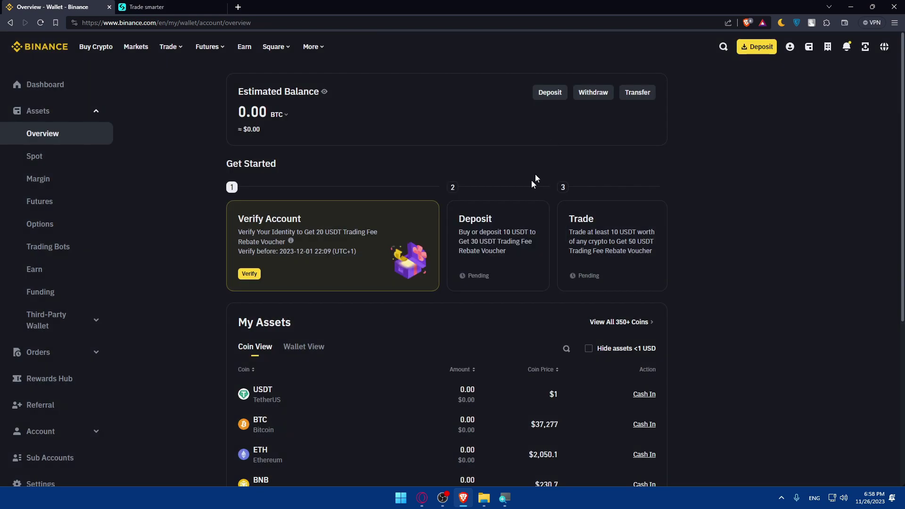
{"action": "left_click", "coordinate": [63, 162]}
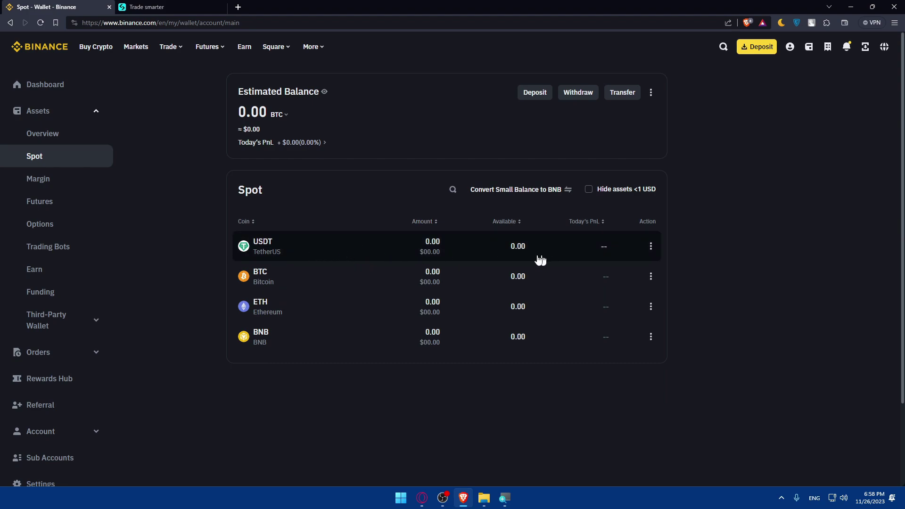
Step: Start a USDT crypto withdrawal, focus the Address field, then switch to the Bitget tab
{"action": "left_click", "coordinate": [583, 98]}
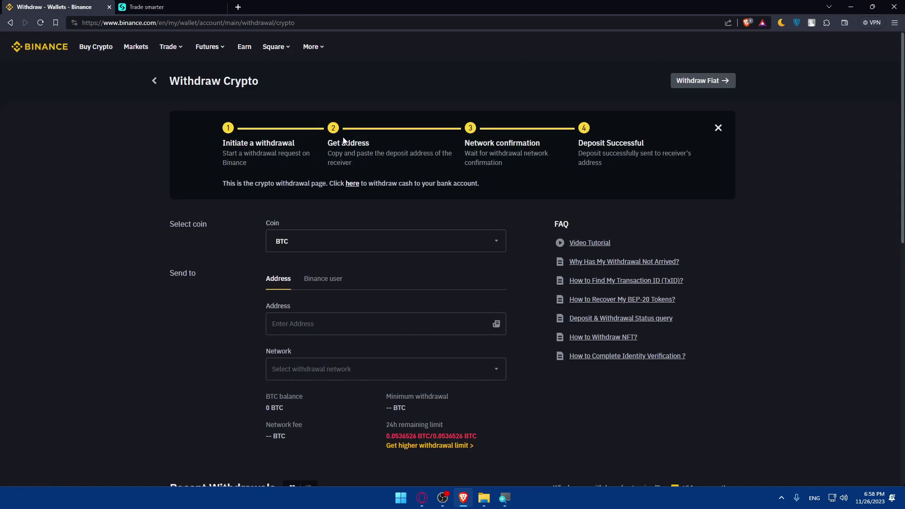
{"action": "left_click", "coordinate": [367, 242]}
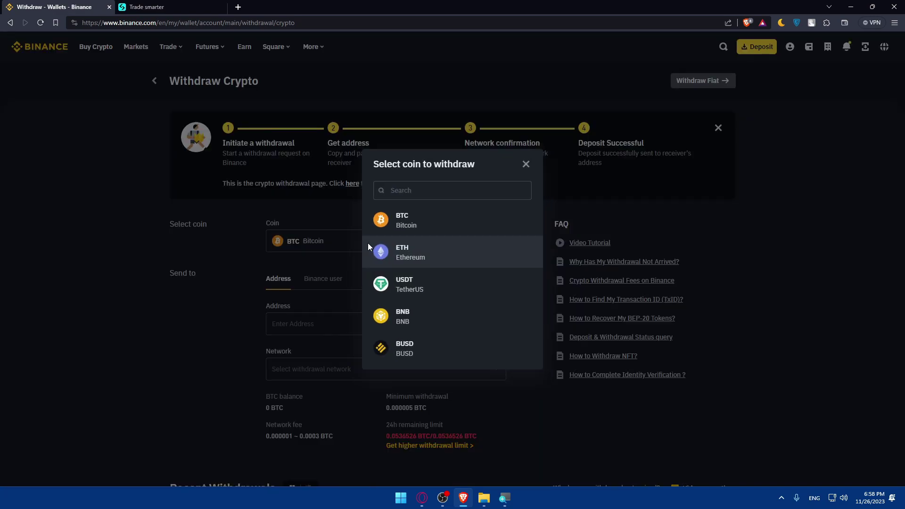
{"action": "left_click", "coordinate": [406, 283]}
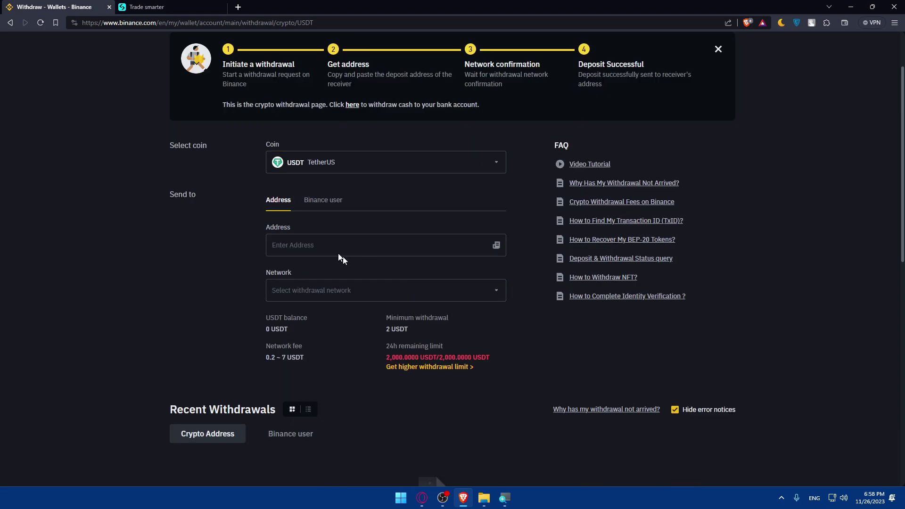
{"action": "left_click", "coordinate": [311, 254]}
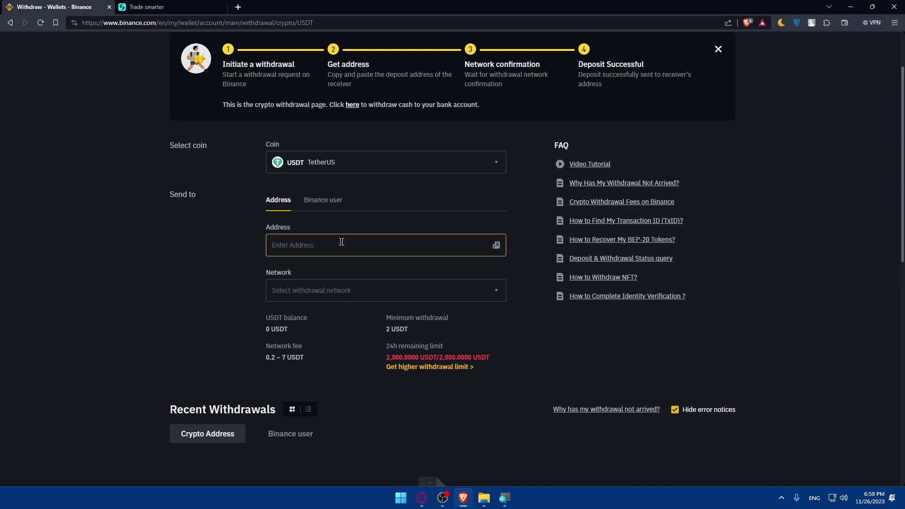
{"action": "left_click", "coordinate": [146, 6]}
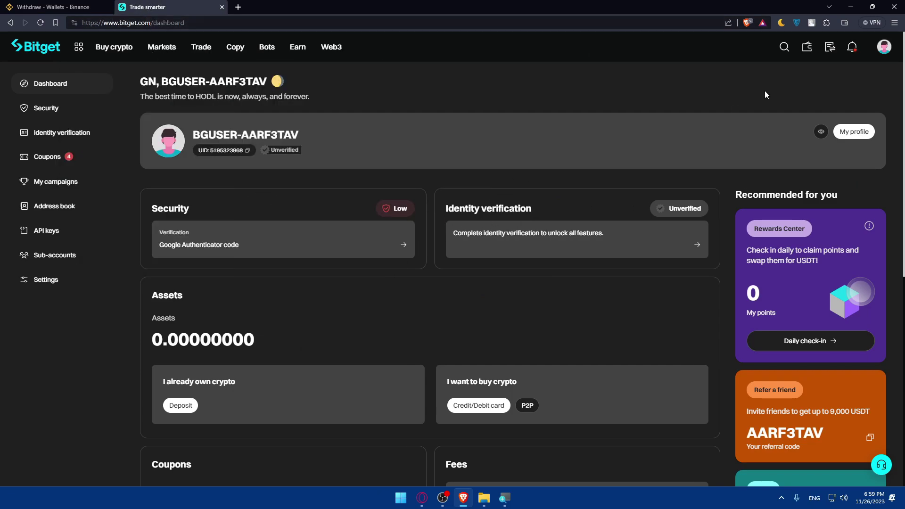
Step: Reach Bitget's crypto deposit page via the asset overview, briefly viewing fiat, and scroll down
{"action": "left_click", "coordinate": [806, 47]}
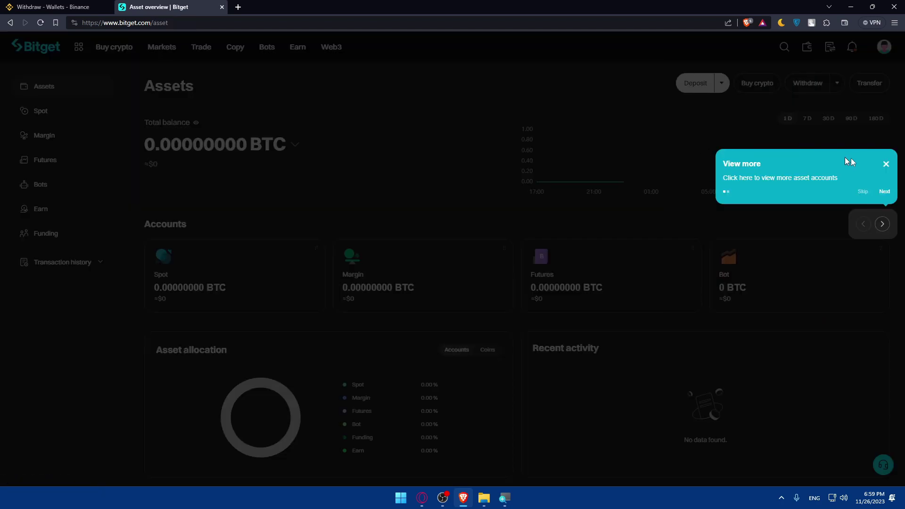
{"action": "left_click", "coordinate": [886, 164]}
{"action": "left_click", "coordinate": [713, 89]}
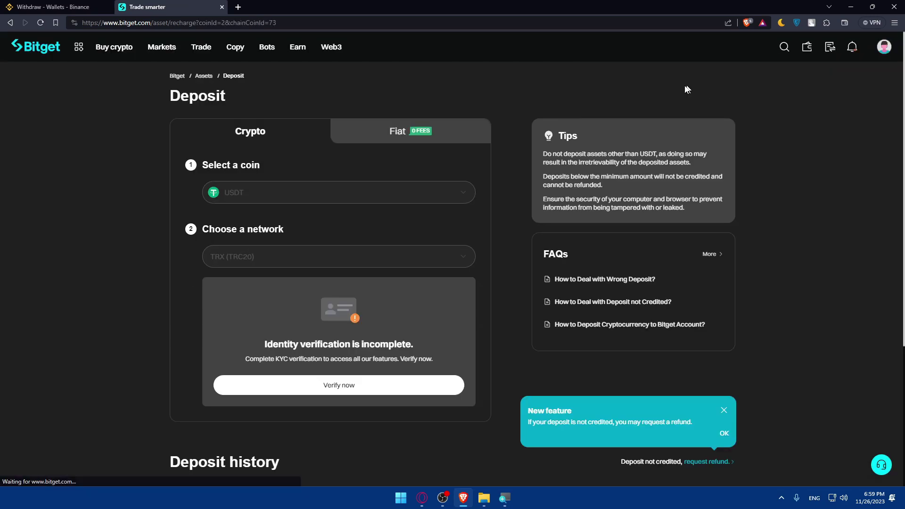
{"action": "left_click", "coordinate": [398, 136]}
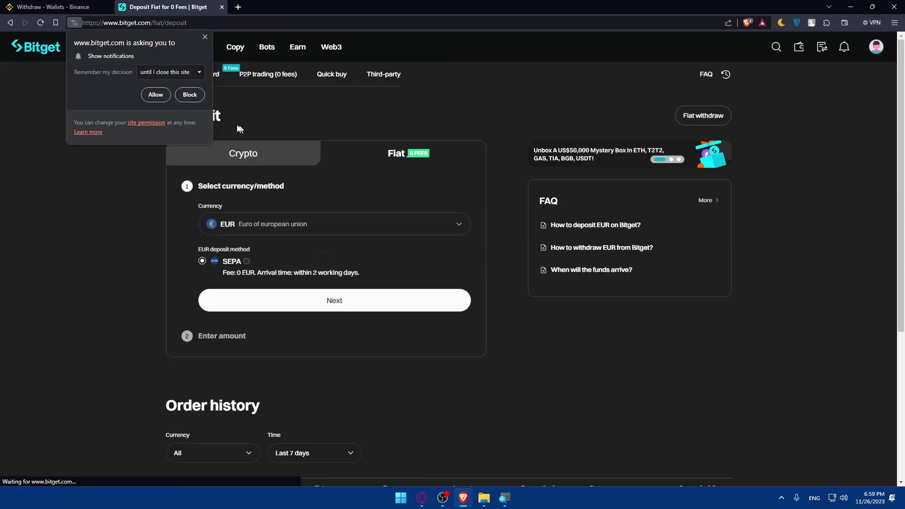
{"action": "left_click", "coordinate": [263, 178]}
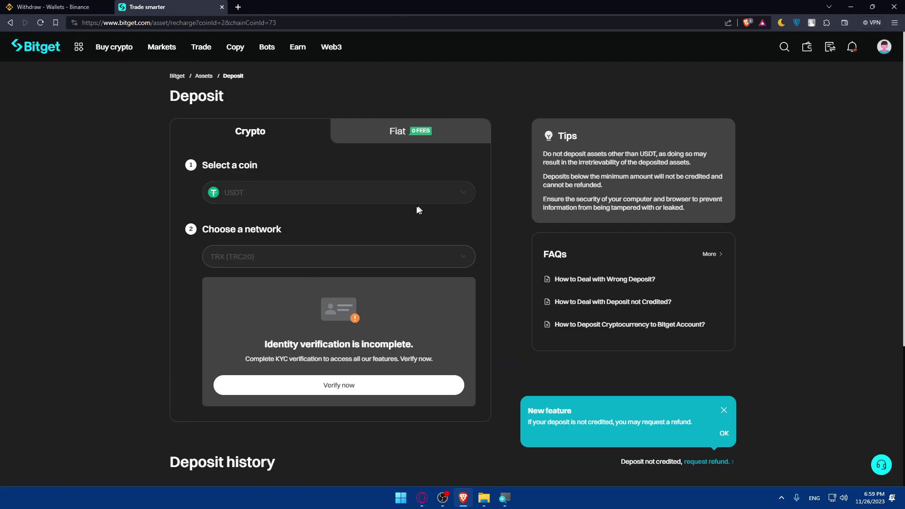
{"action": "scroll", "coordinate": [439, 193], "scroll_direction": "down", "scroll_amount": 2}
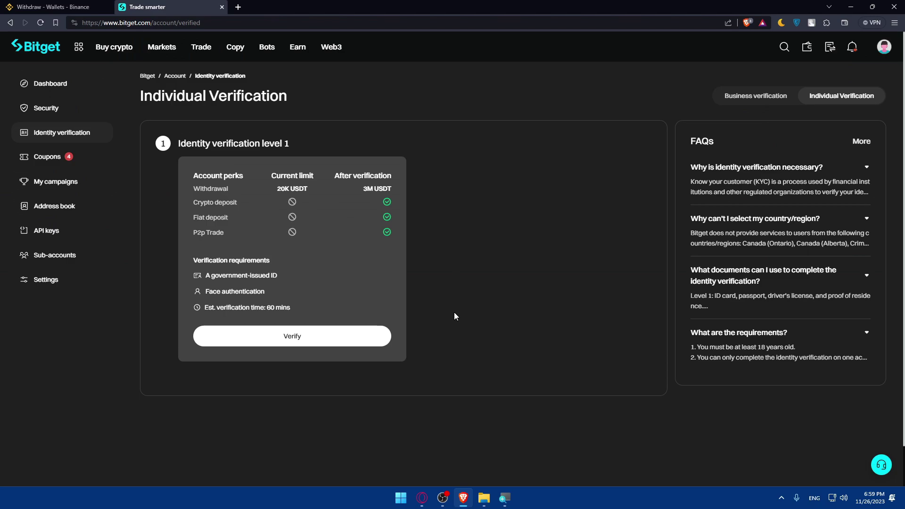
Step: Start level 1 identity verification, then close the ID form and confirm quitting
{"action": "left_click", "coordinate": [299, 329]}
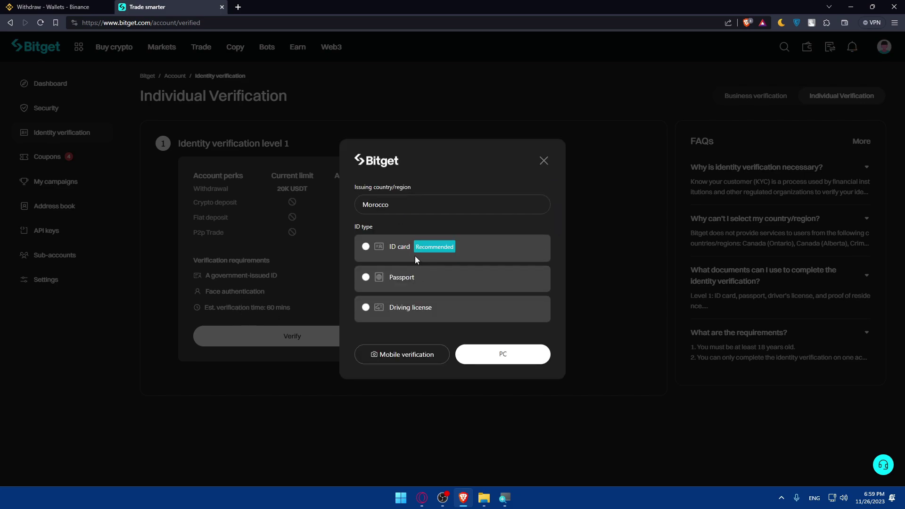
{"action": "left_click", "coordinate": [544, 162]}
{"action": "left_click", "coordinate": [477, 324]}
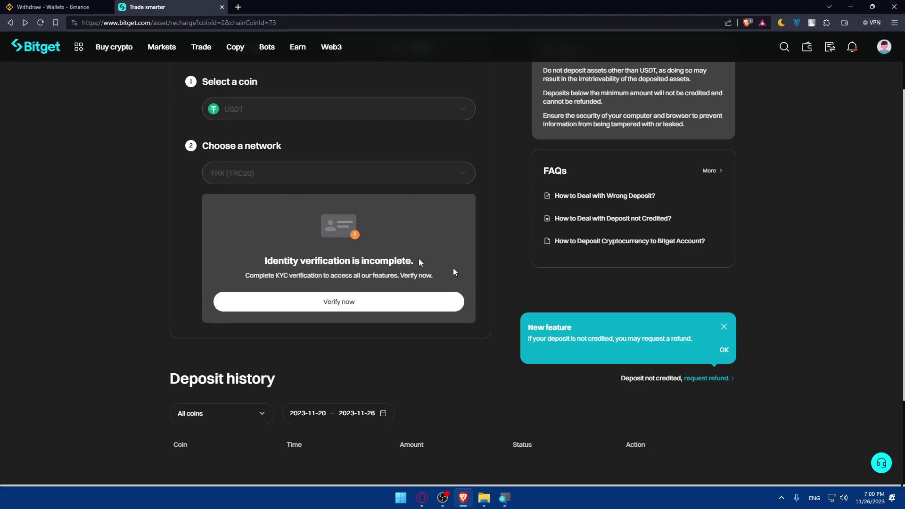
Step: Enter test address 'hdhdfhgdfh' in Binance's Address field, open Network, and check Bitget's network
{"action": "left_click", "coordinate": [66, 7]}
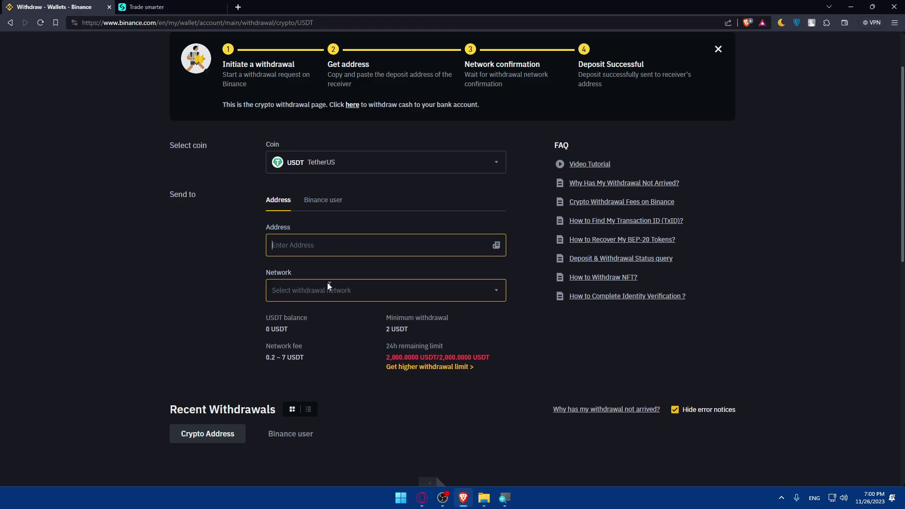
{"action": "type", "text": "hdhdfhgdfh"}
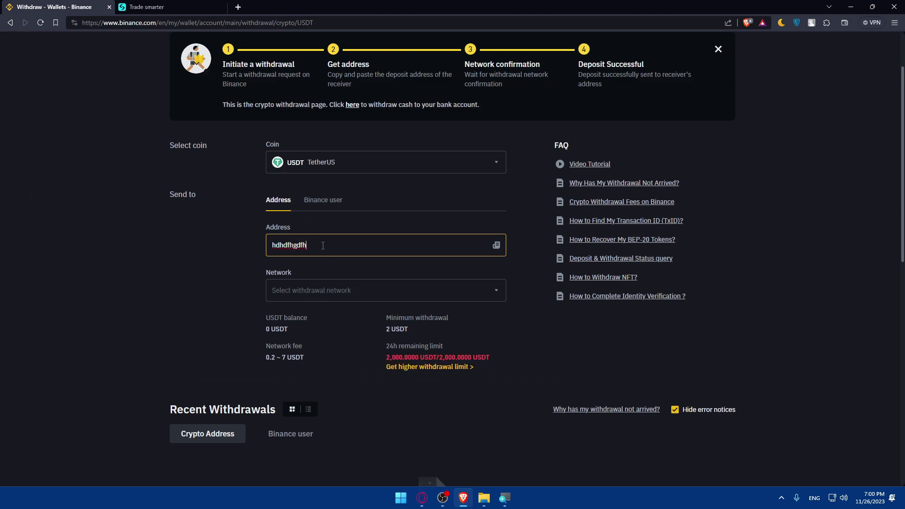
{"action": "key", "text": "ctrl+a"}
{"action": "left_click", "coordinate": [387, 289]}
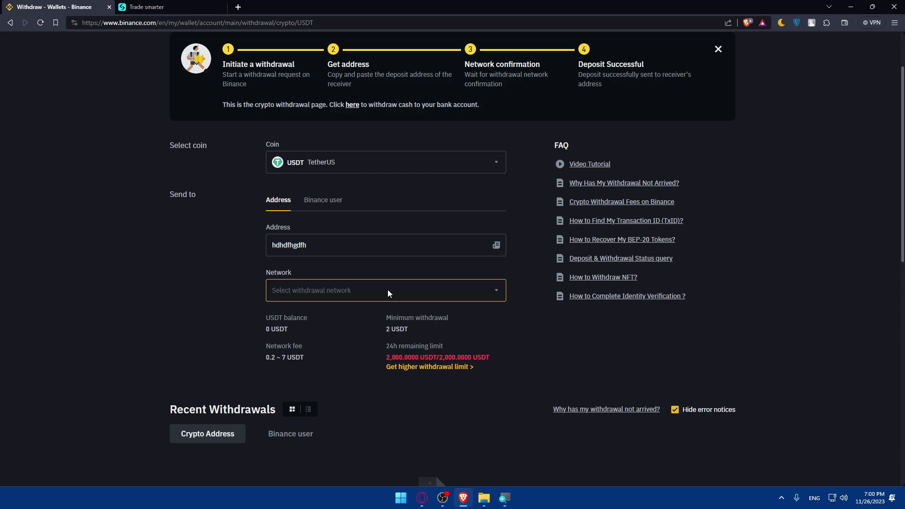
{"action": "left_click", "coordinate": [174, 9]}
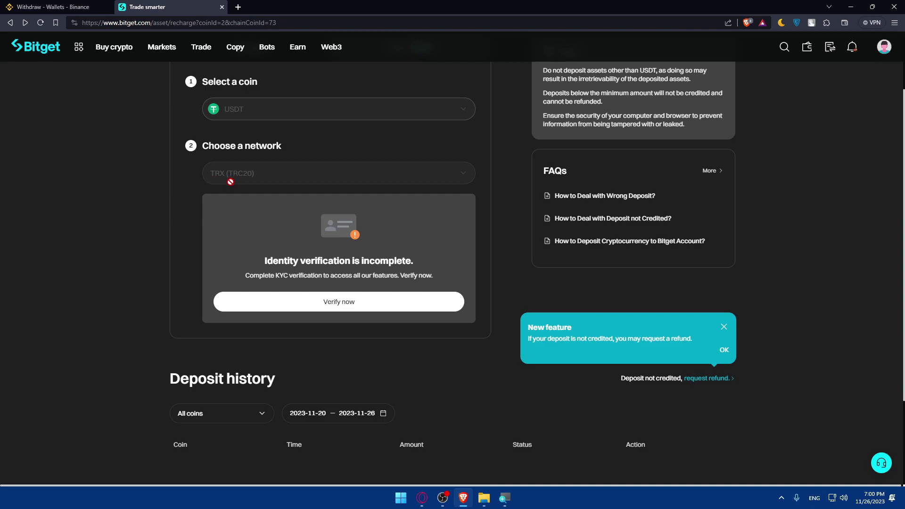
Step: Close the network list, delete the test address, and choose TRX Tron (TRC20) as the network
{"action": "left_click", "coordinate": [85, 4]}
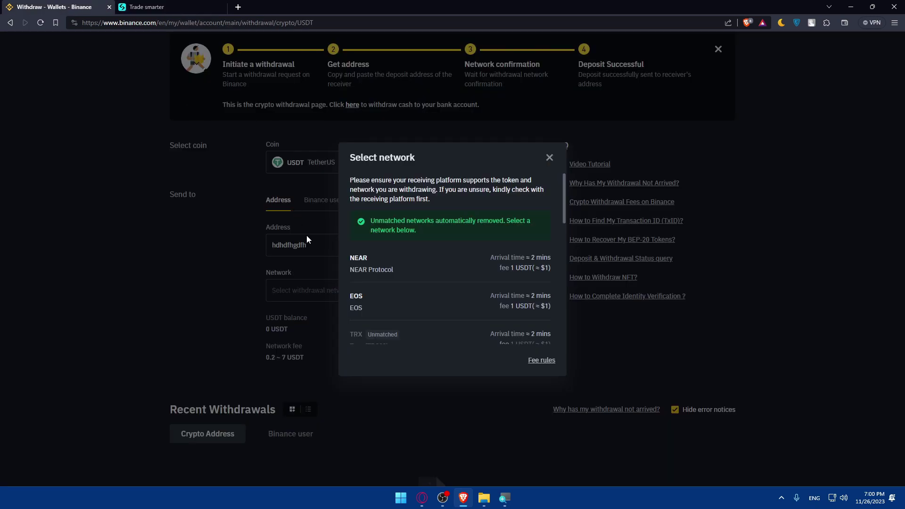
{"action": "left_click", "coordinate": [550, 157]}
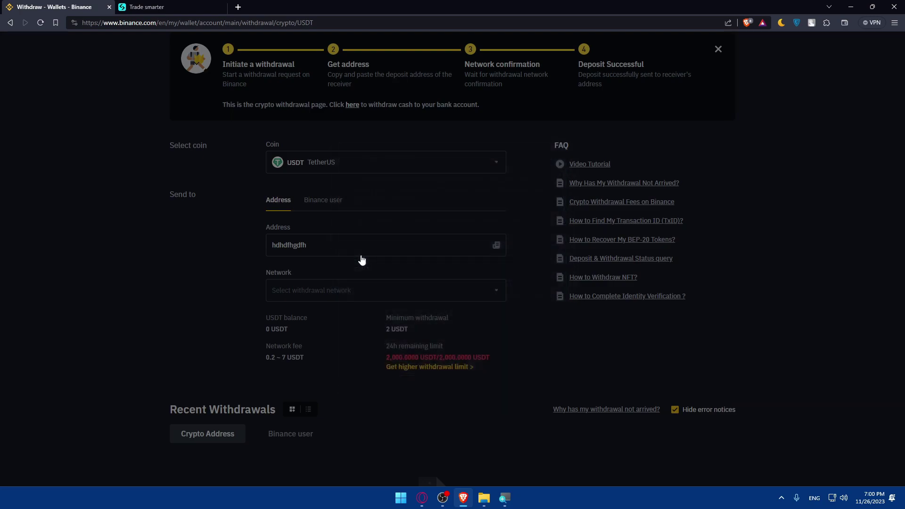
{"action": "key", "text": "ctrl+a"}
{"action": "key", "text": "BackSpace"}
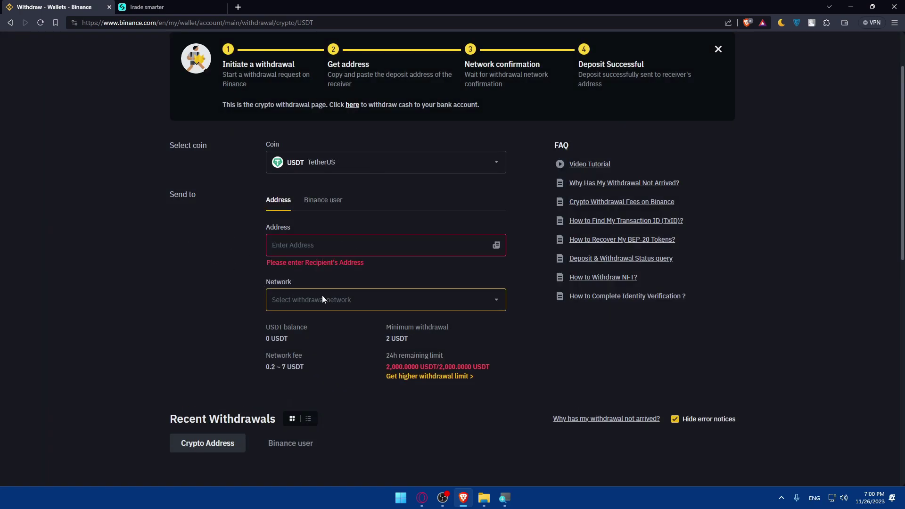
{"action": "left_click", "coordinate": [330, 303]}
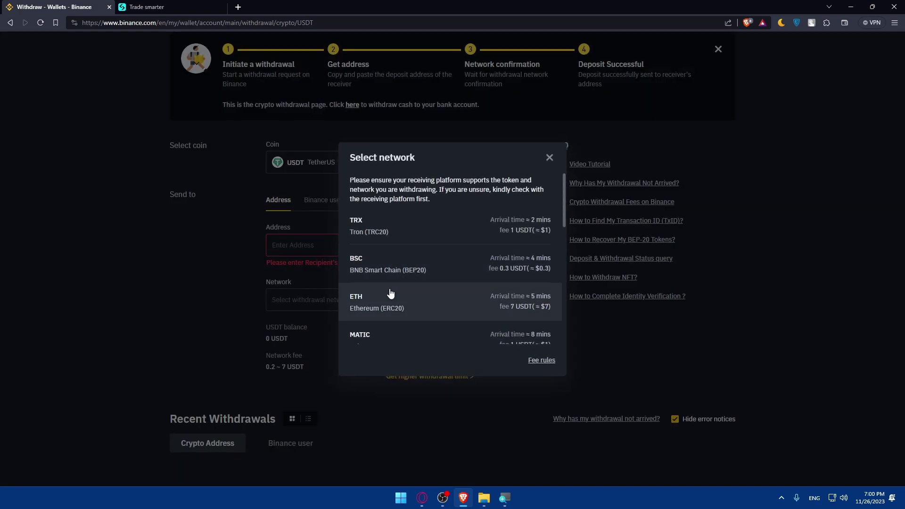
{"action": "left_click", "coordinate": [374, 230]}
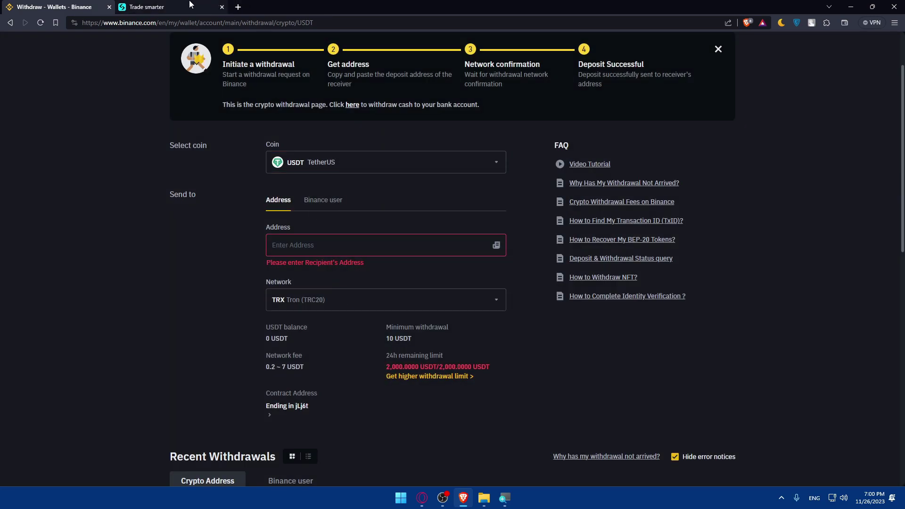
Step: Compare the TRC20 network against Bitget's deposit page, leaving Binance's Address field empty
{"action": "left_click", "coordinate": [147, 7]}
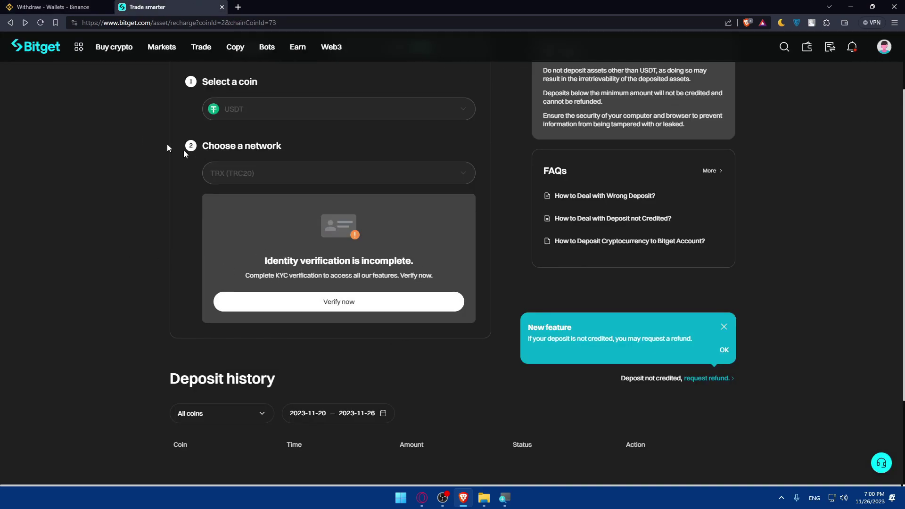
{"action": "left_click", "coordinate": [56, 8]}
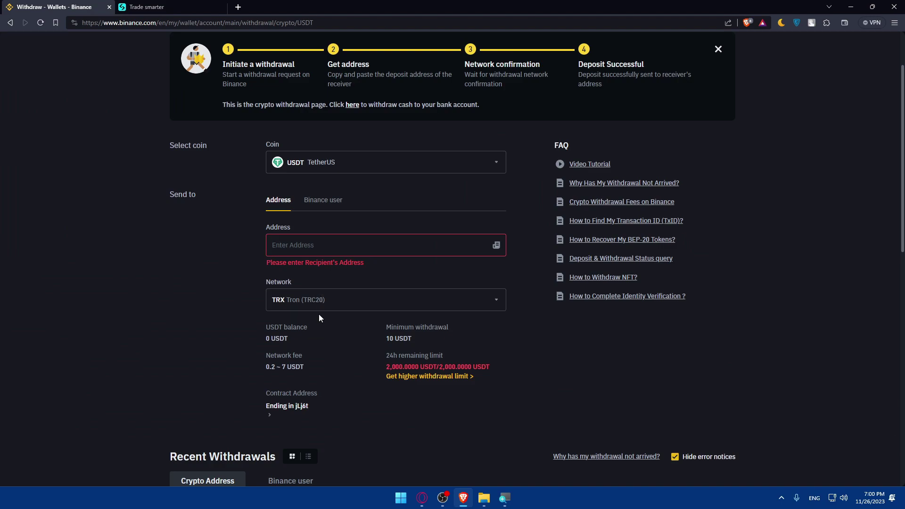
{"action": "left_click", "coordinate": [140, 5]}
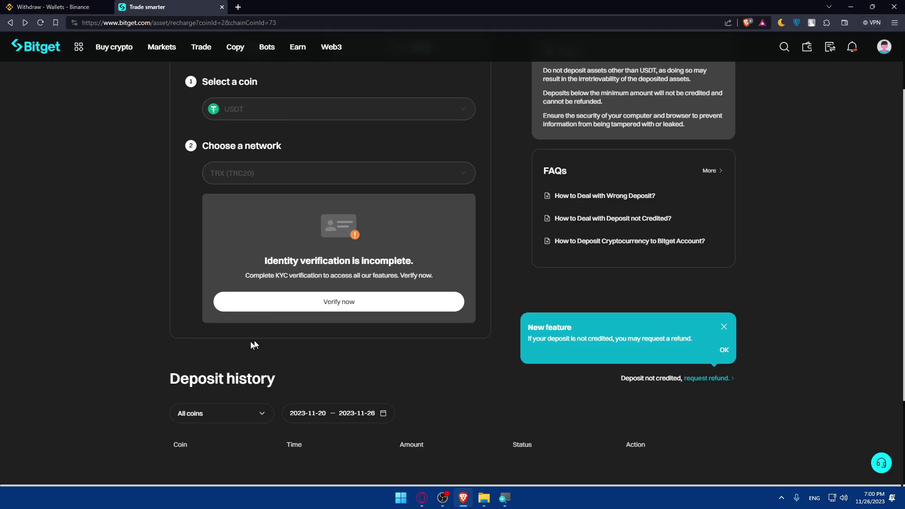
{"action": "left_click", "coordinate": [52, 7]}
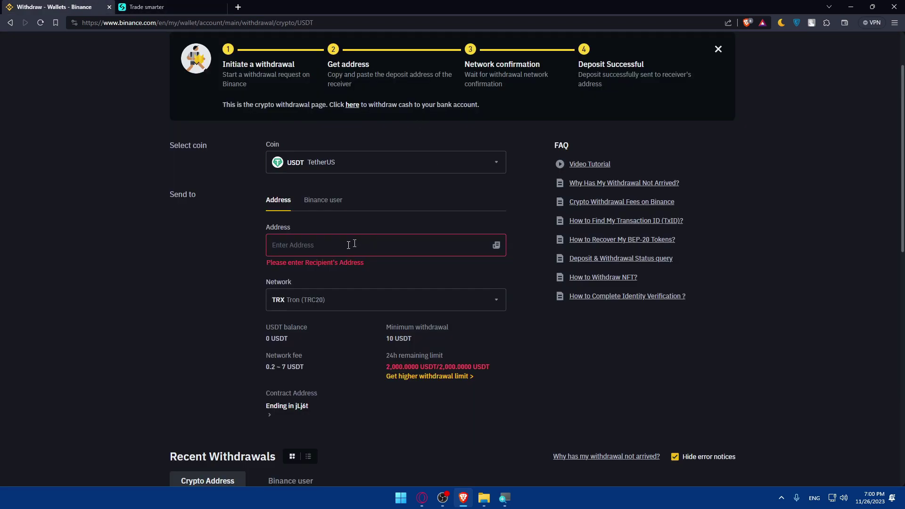
{"action": "left_click", "coordinate": [315, 250]}
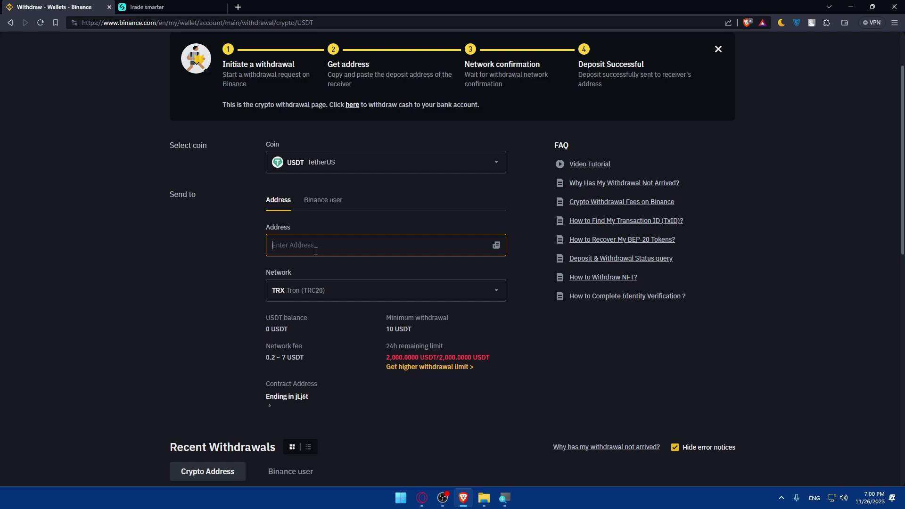
{"action": "left_click", "coordinate": [141, 254]}
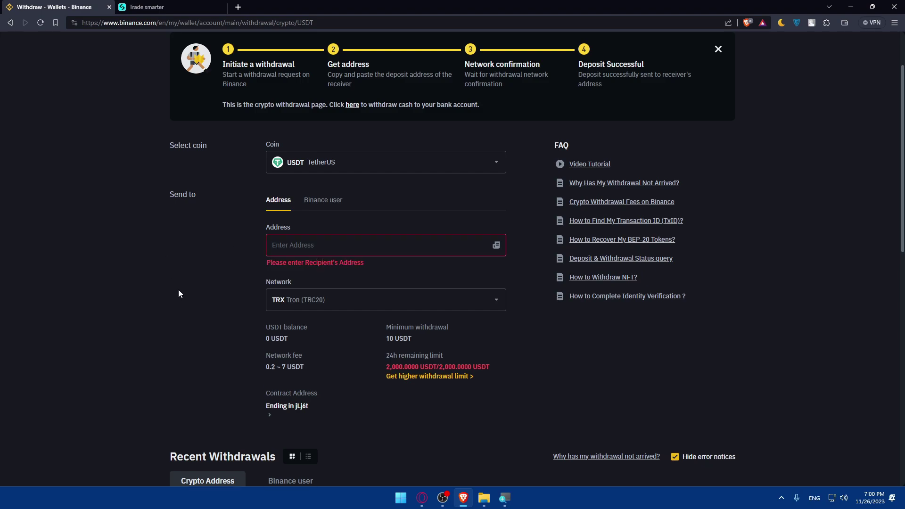
{"action": "scroll", "coordinate": [204, 292], "scroll_direction": "down", "scroll_amount": 2}
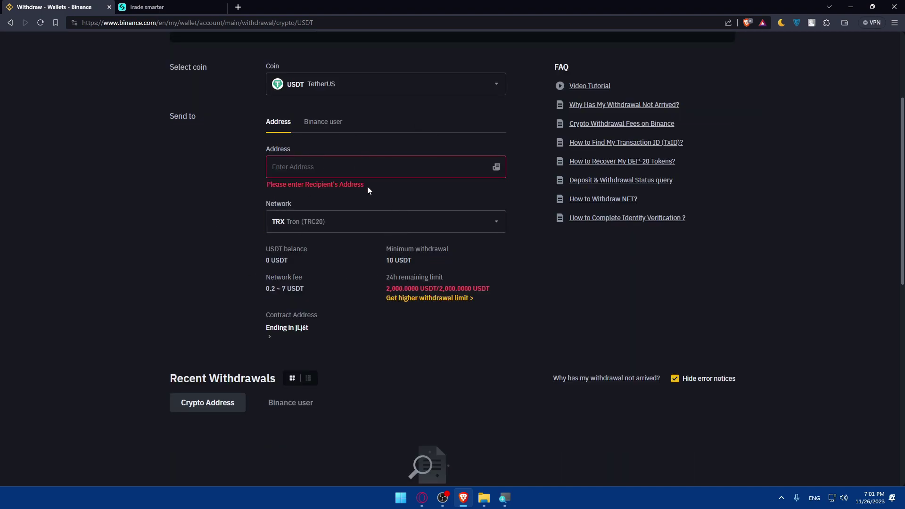
{"action": "left_click_drag", "start_coordinate": [267, 288], "coordinate": [270, 288]}
{"action": "left_click_drag", "start_coordinate": [344, 274], "coordinate": [410, 262]}
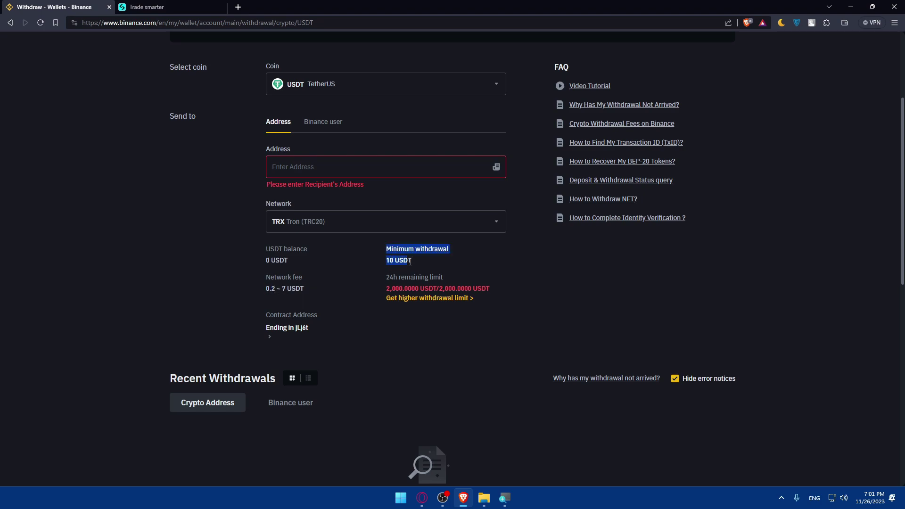
{"action": "left_click", "coordinate": [410, 261]}
{"action": "scroll", "coordinate": [392, 262], "scroll_direction": "down", "scroll_amount": 3}
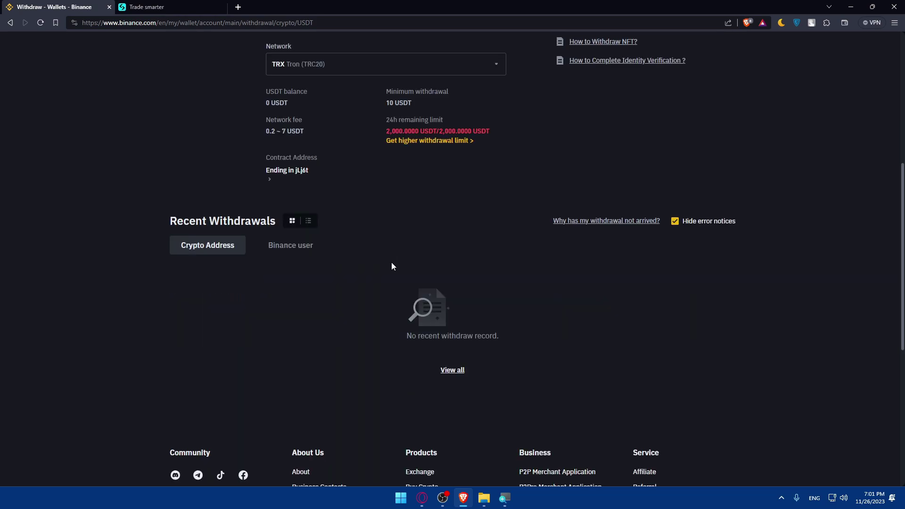
{"action": "scroll", "coordinate": [391, 262], "scroll_direction": "up", "scroll_amount": 3}
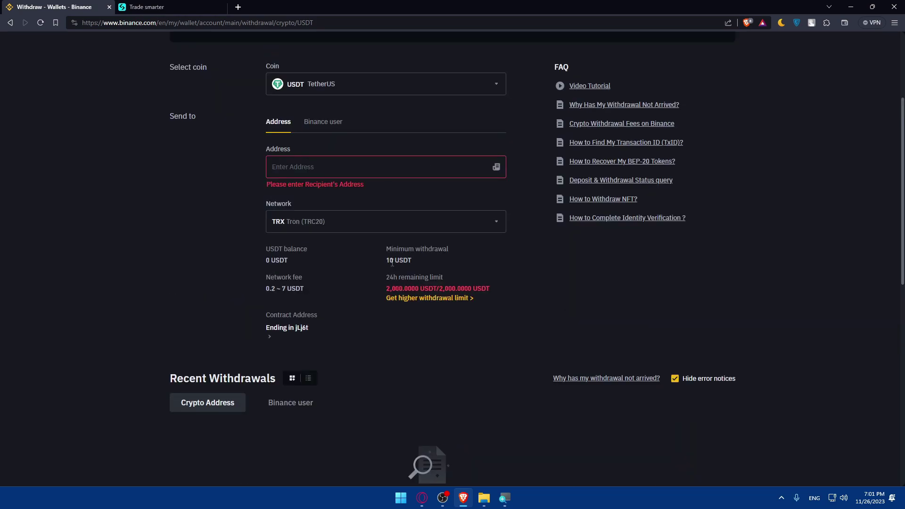
Step: Bring the Bitget USDT deposit tab back to the front
{"action": "left_click", "coordinate": [155, 7]}
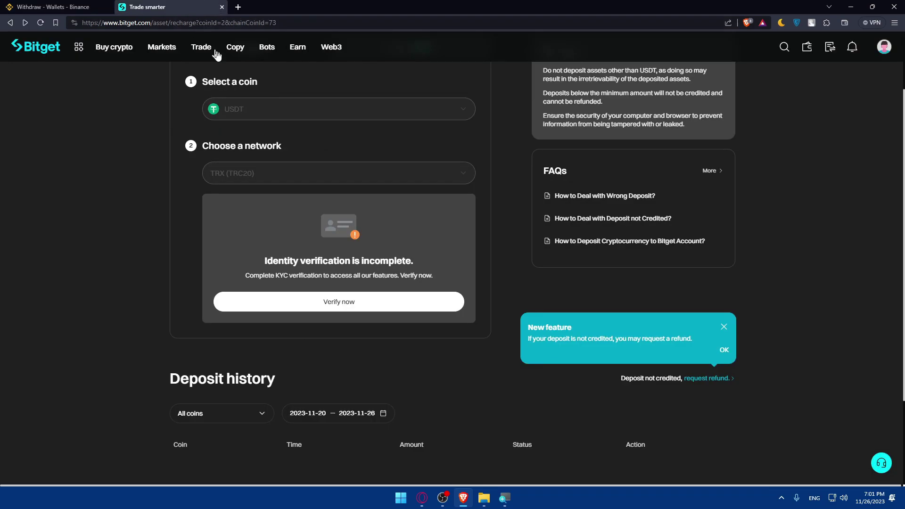